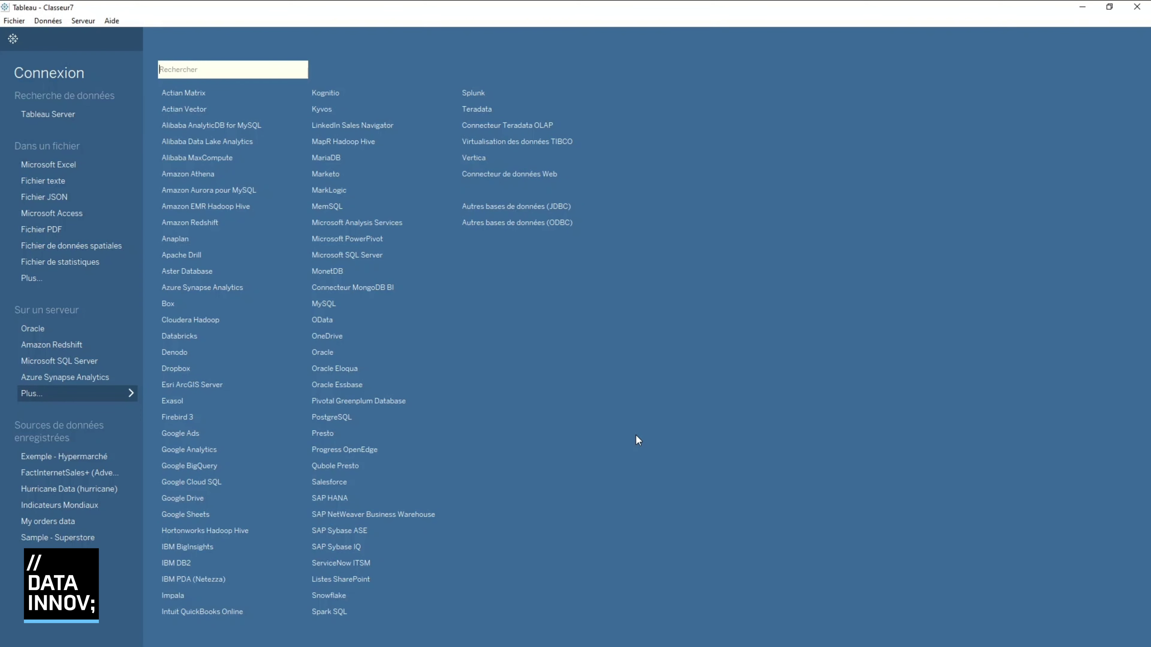
Step: Connect to the Microsoft SQL Server SVMSQL03\CROSSPROD and its AdventureWorksDW database using Windows authentication
{"action": "left_click", "coordinate": [372, 259]}
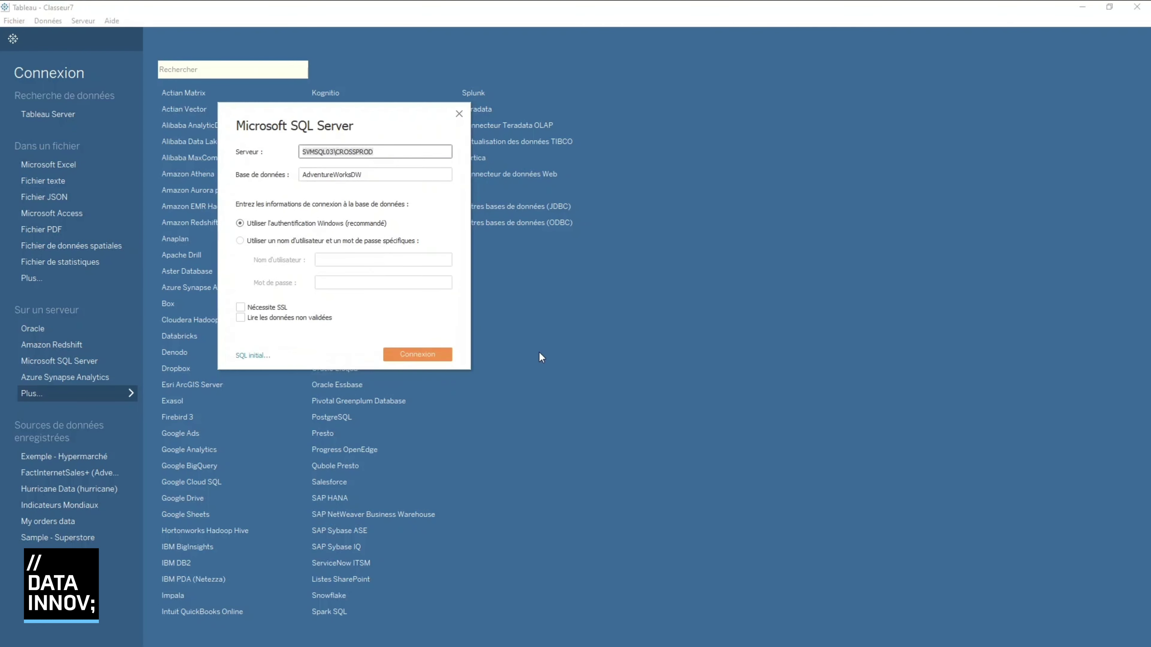
{"action": "left_click", "coordinate": [421, 353]}
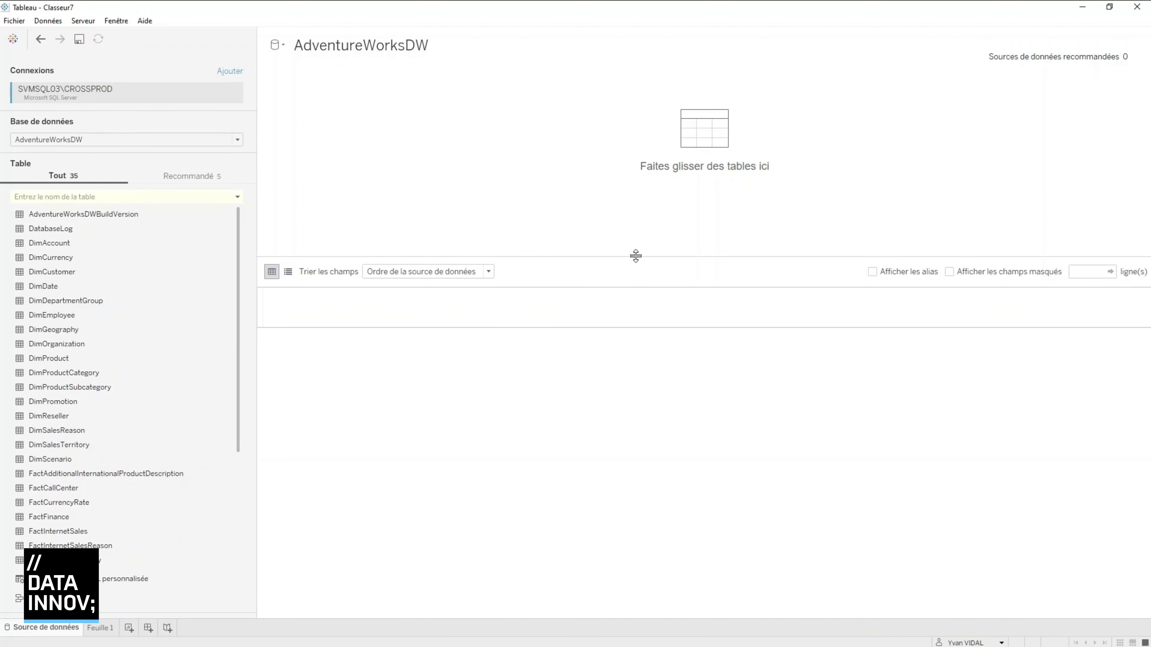
Step: Add the FactInternetSales table to the empty data model and enlarge its data preview area
{"action": "left_click_drag", "start_coordinate": [634, 256], "coordinate": [655, 343]}
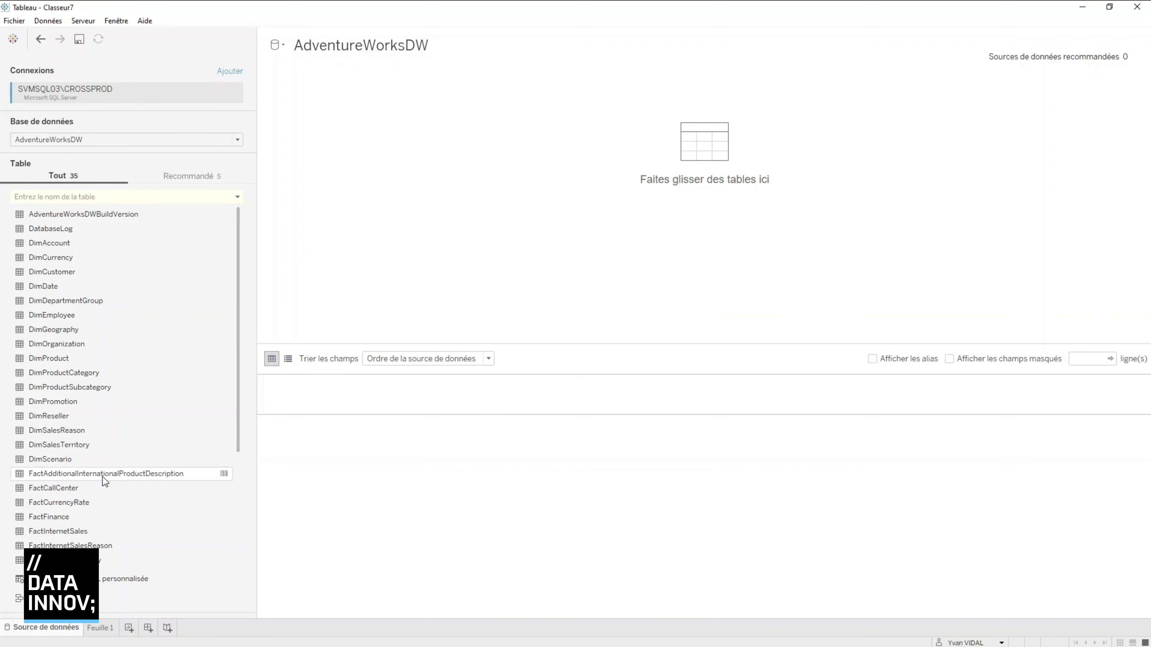
{"action": "left_click_drag", "start_coordinate": [89, 533], "coordinate": [435, 189]}
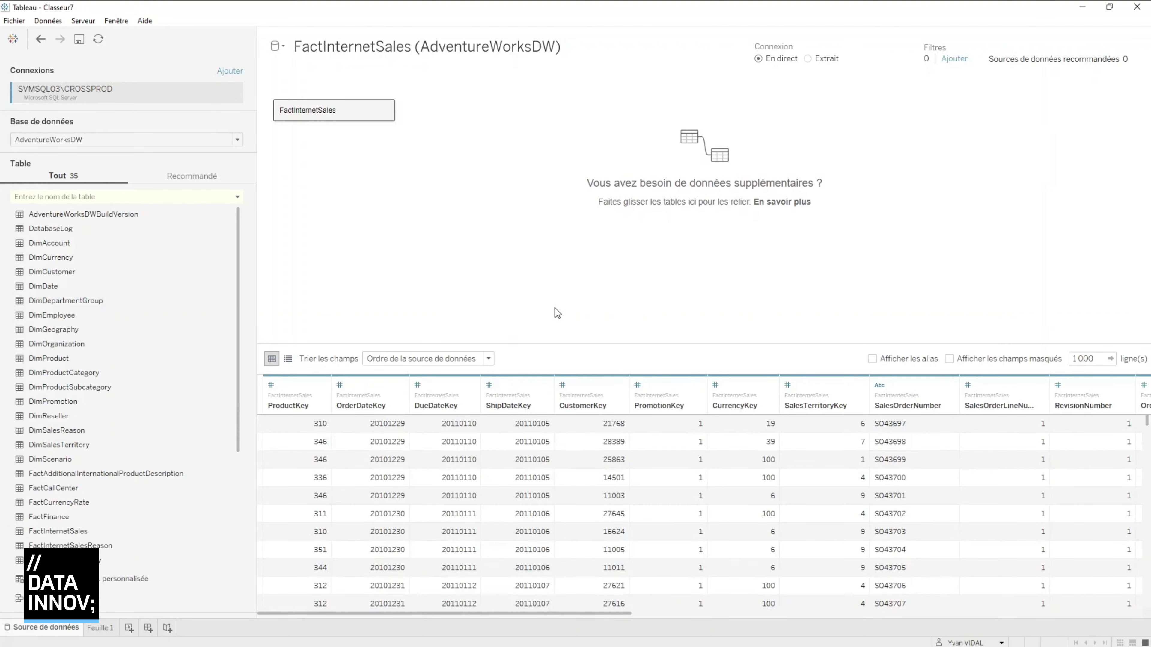
{"action": "left_click_drag", "start_coordinate": [586, 344], "coordinate": [586, 264]}
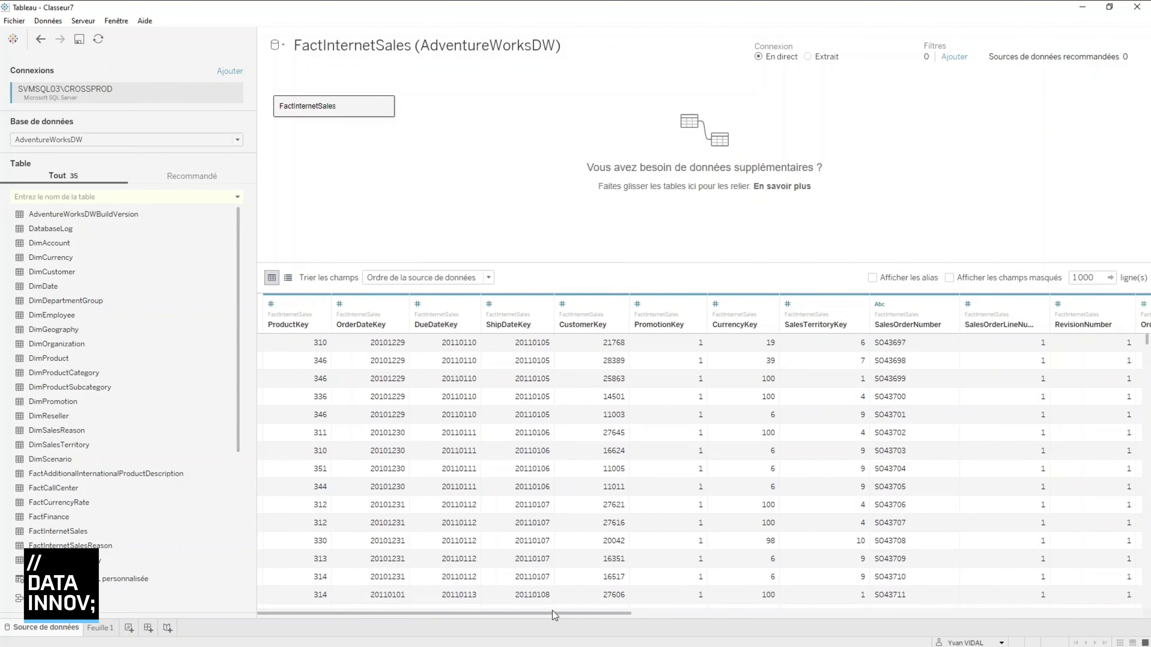
Step: Inspect the FactInternetSales fields as a metadata list, and return to the data grid view
{"action": "left_click_drag", "start_coordinate": [558, 619], "coordinate": [466, 628]}
{"action": "left_click", "coordinate": [289, 278]}
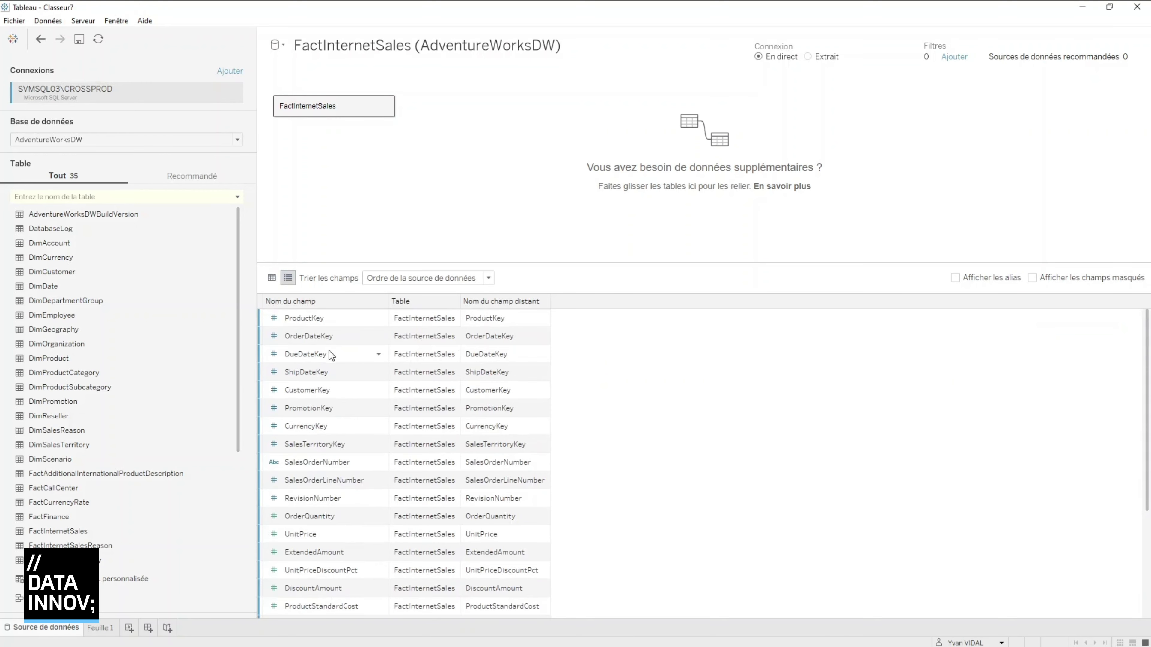
{"action": "left_click", "coordinate": [272, 277]}
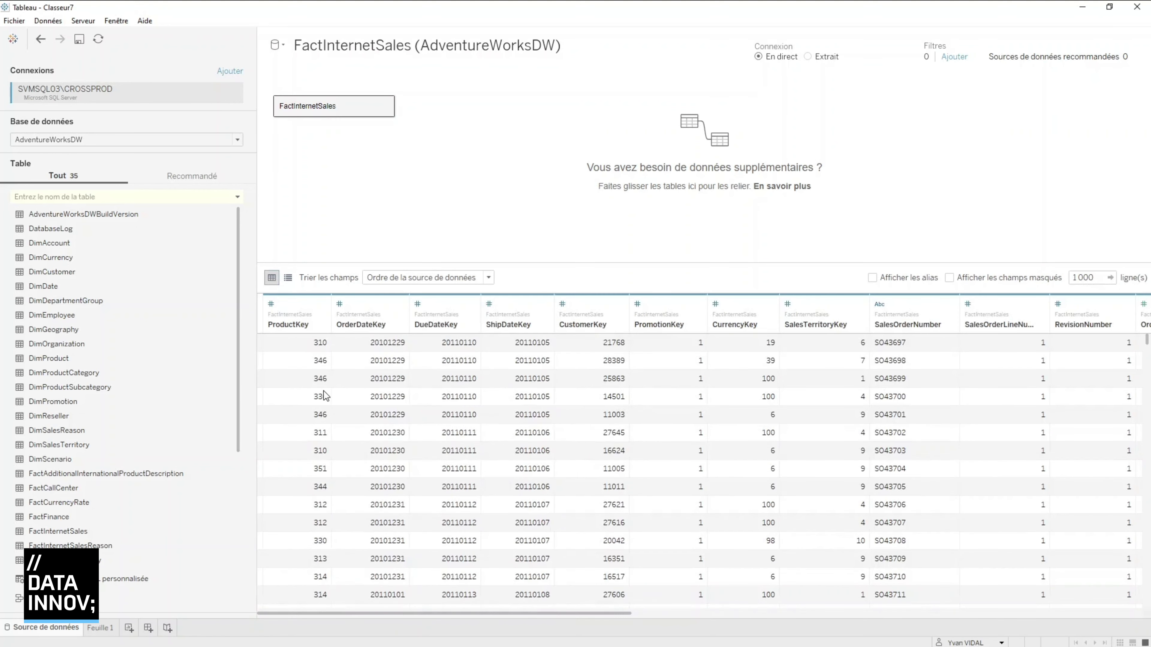
Step: Examine the data type and geographic role options of ProductKey, and look through the remaining FactInternetSales columns
{"action": "left_click", "coordinate": [272, 304]}
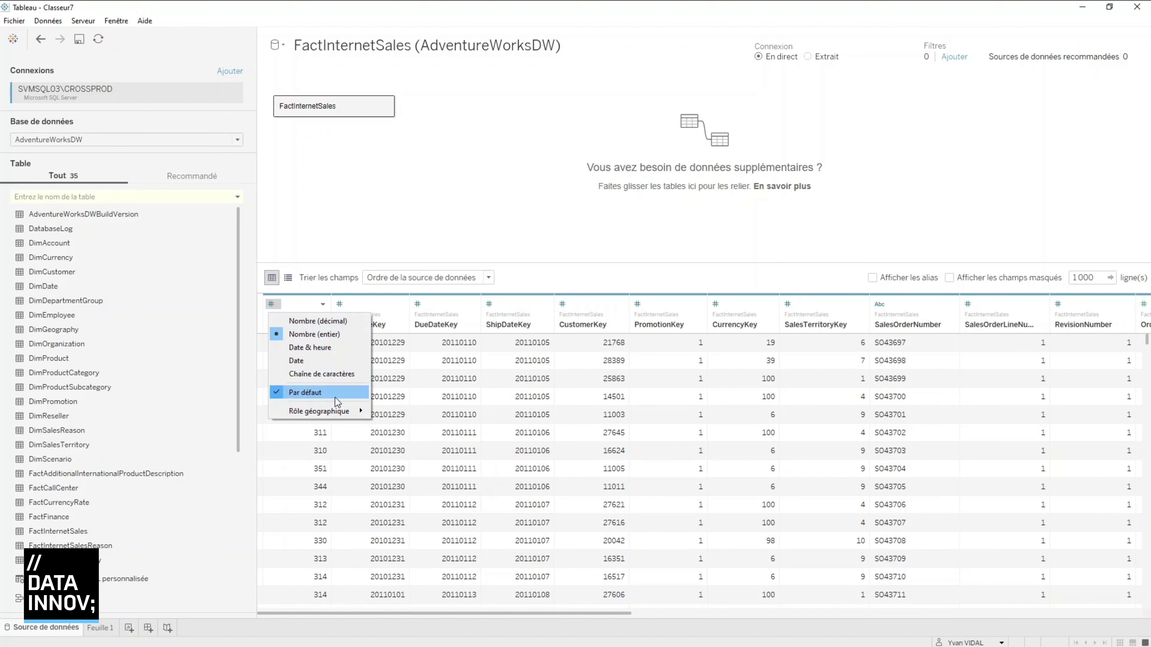
{"action": "mouse_move", "coordinate": [337, 411]}
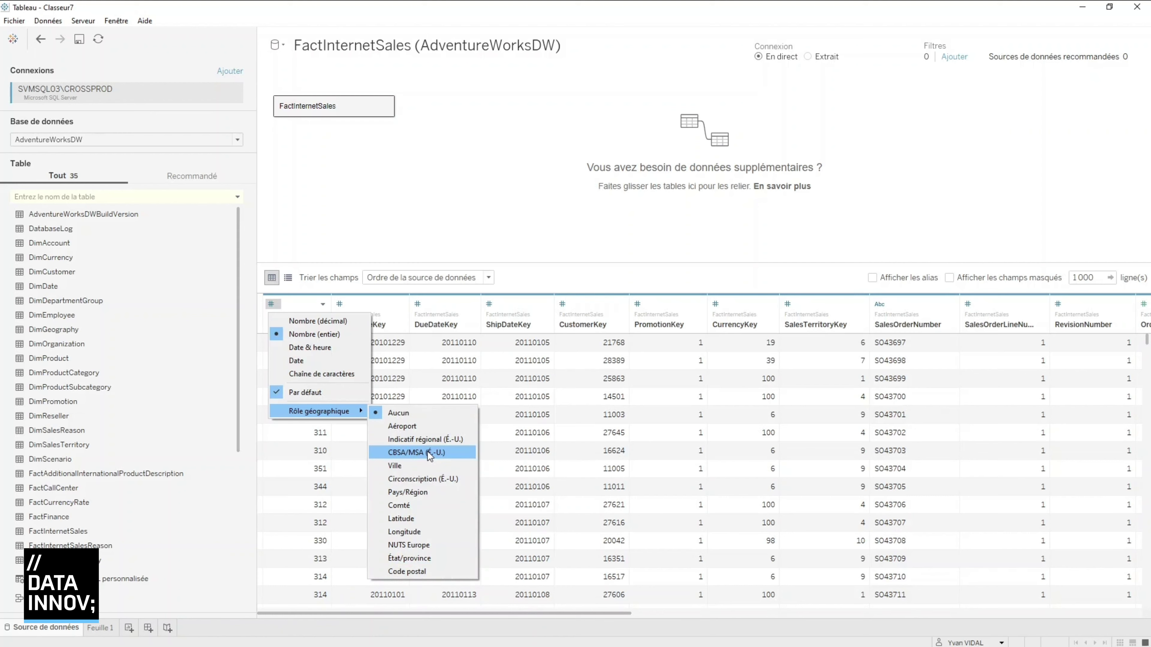
{"action": "key", "text": "Escape"}
{"action": "key", "text": "Escape"}
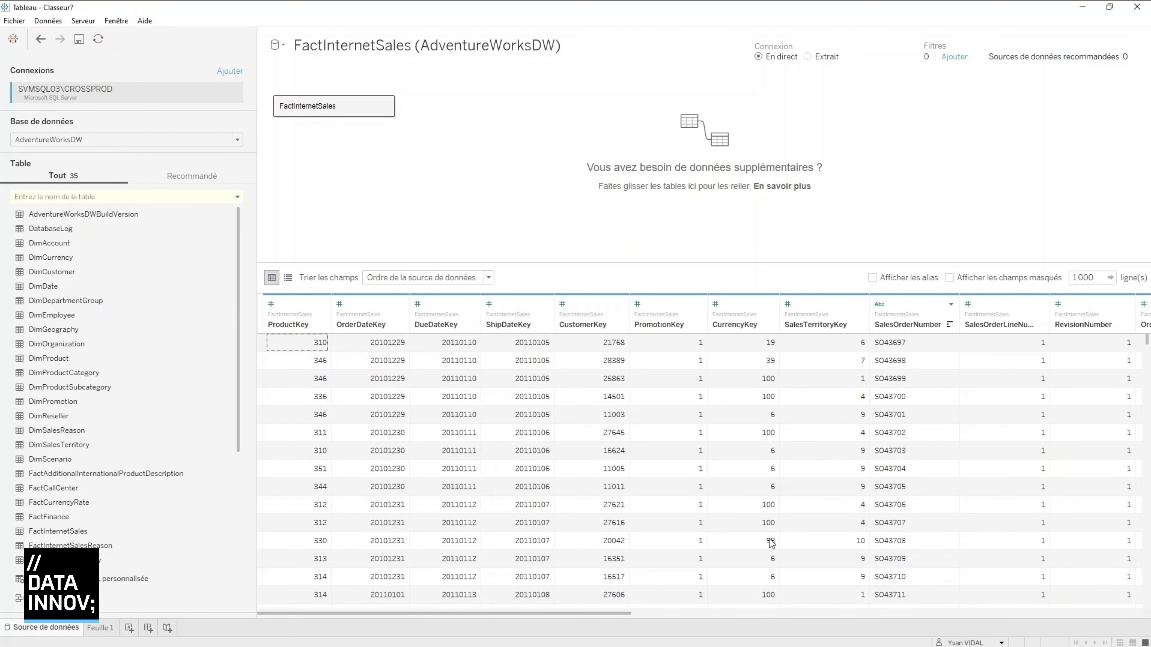
{"action": "left_click_drag", "start_coordinate": [629, 613], "coordinate": [1115, 617]}
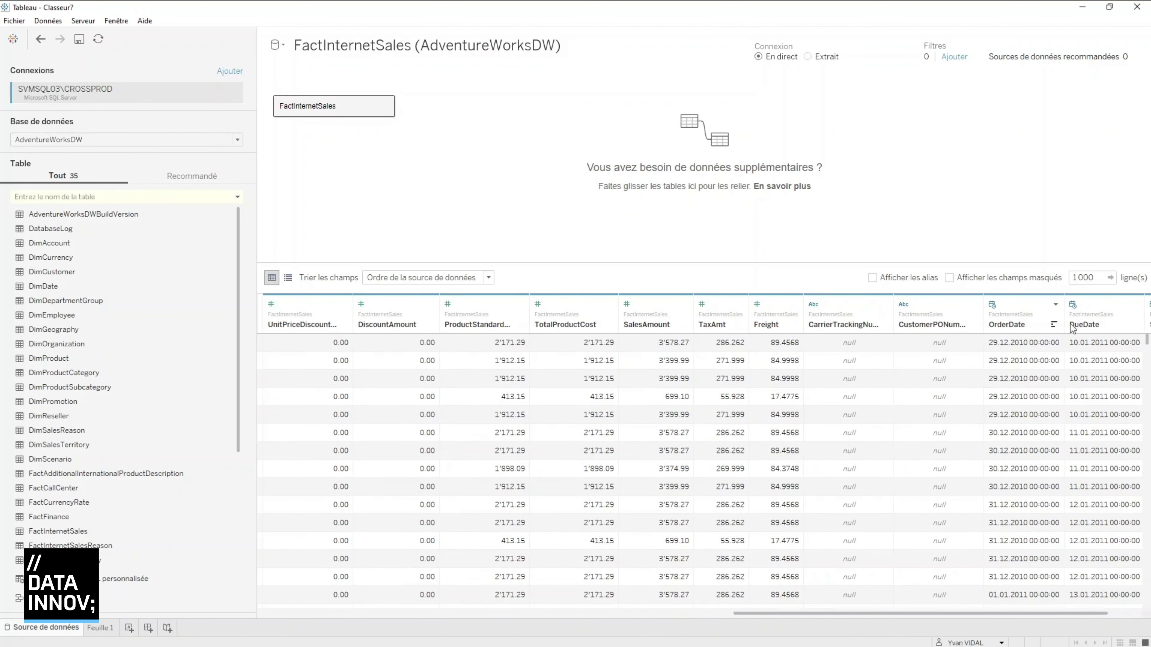
{"action": "left_click_drag", "start_coordinate": [1054, 613], "coordinate": [491, 612]}
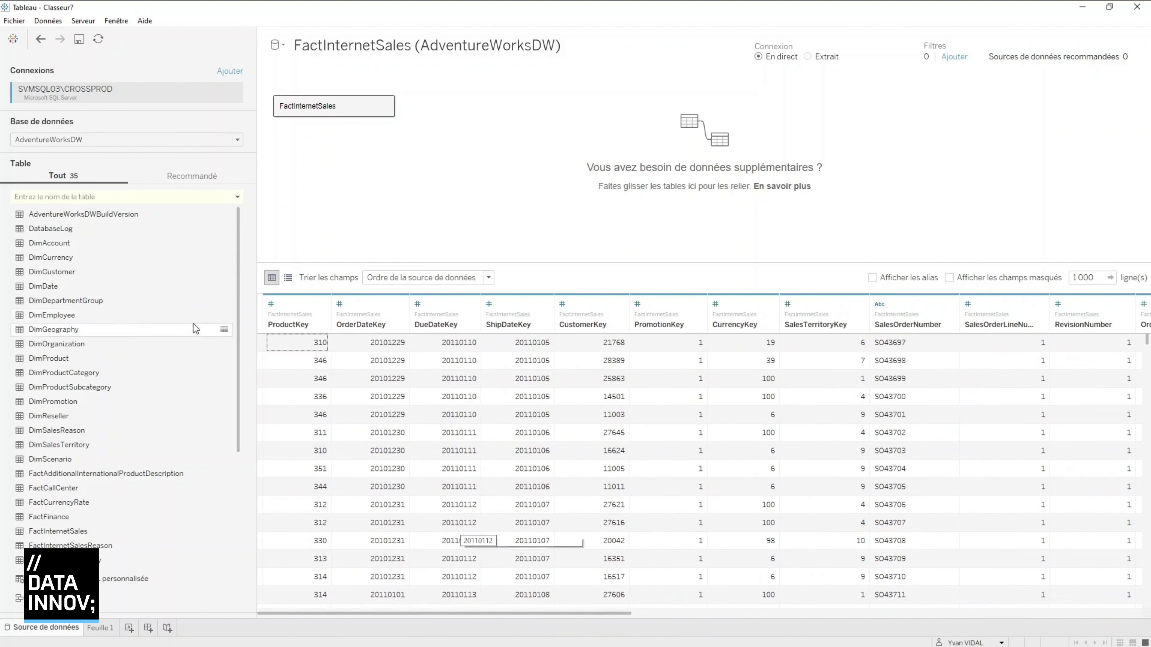
Step: Relate DimCurrency to FactInternetSales on CurrencyKey and review the relationship's cardinality and referential integrity options
{"action": "left_click", "coordinate": [79, 259]}
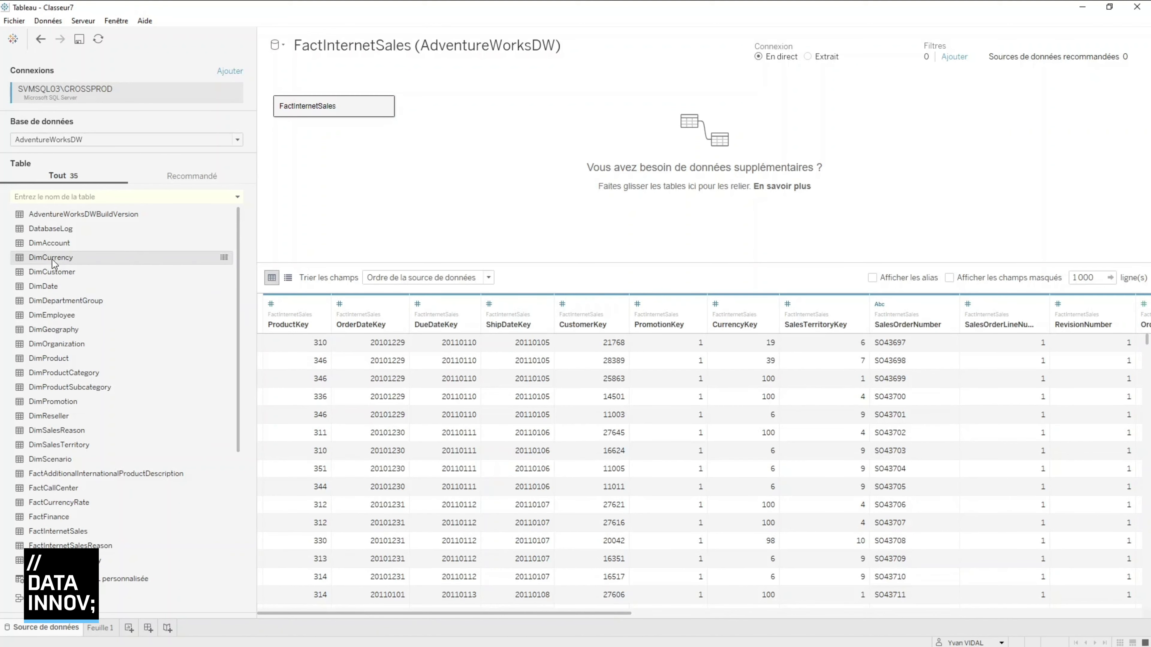
{"action": "left_click_drag", "start_coordinate": [53, 258], "coordinate": [567, 195]}
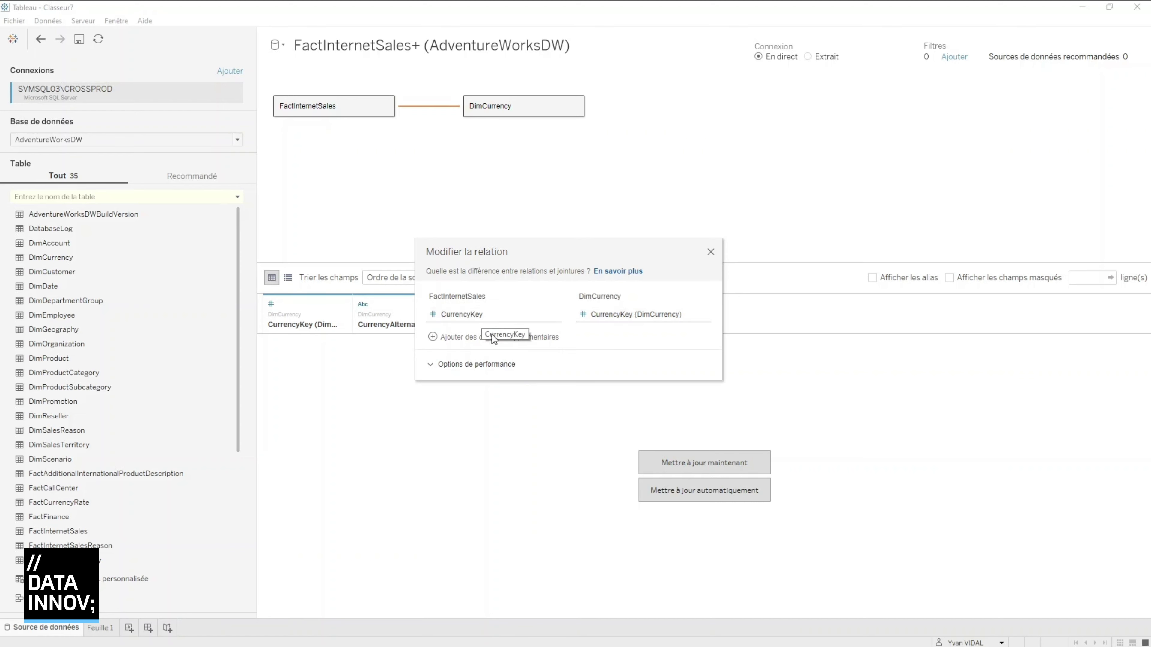
{"action": "left_click", "coordinate": [468, 373]}
{"action": "left_click_drag", "start_coordinate": [601, 250], "coordinate": [589, 150]}
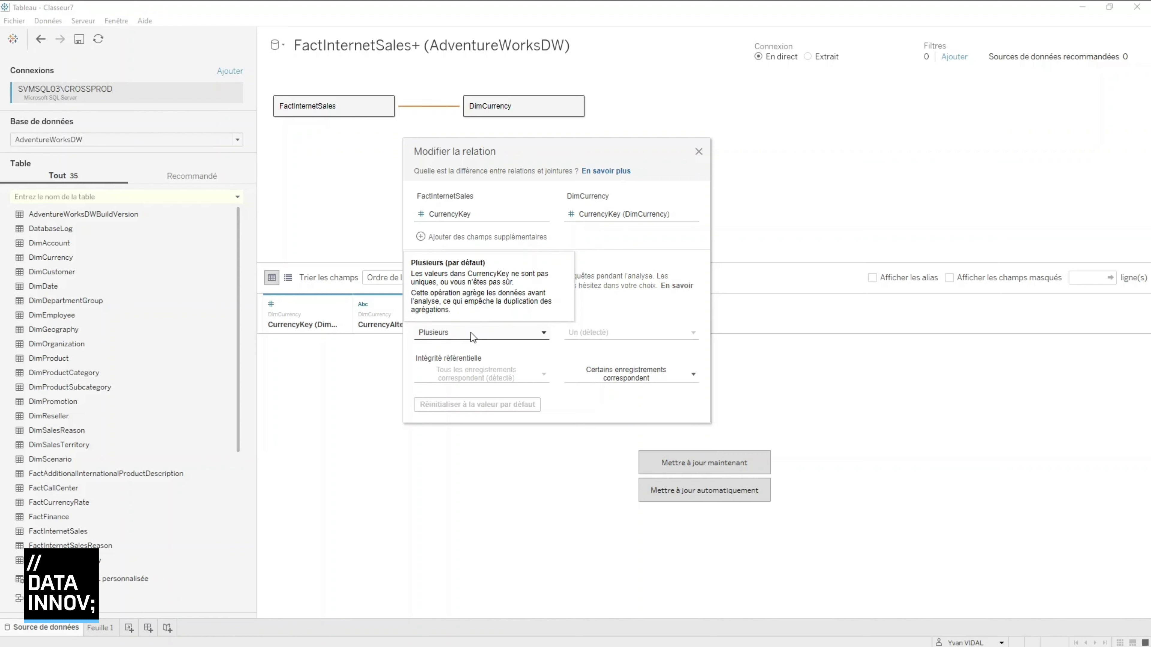
{"action": "mouse_move", "coordinate": [636, 333]}
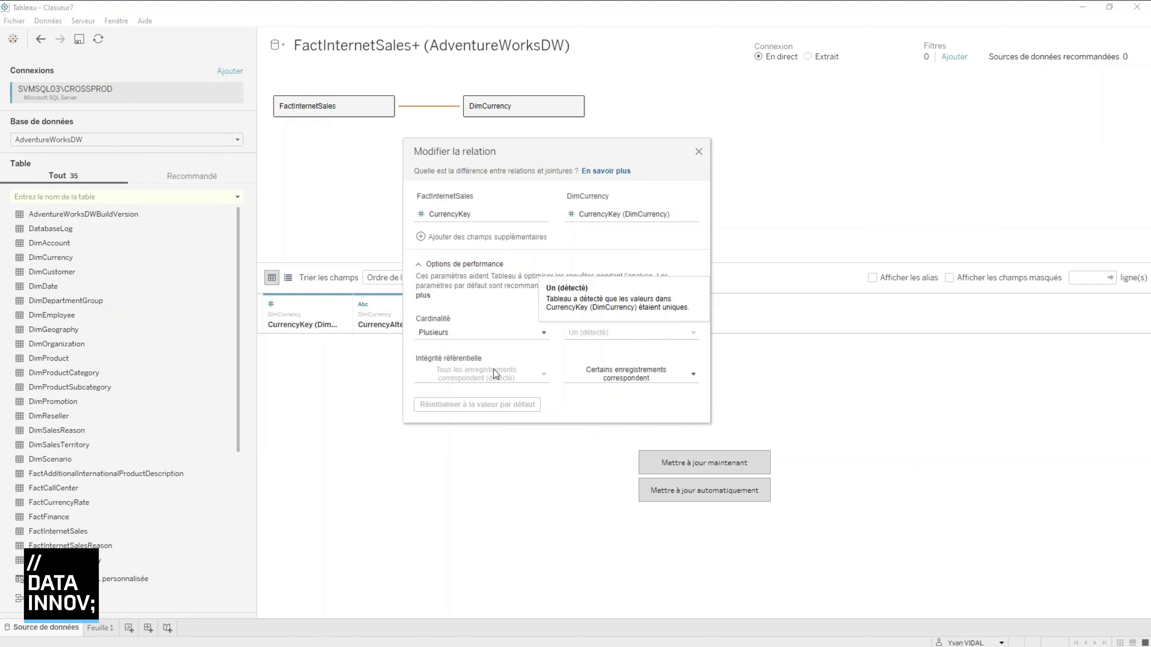
{"action": "mouse_move", "coordinate": [494, 369]}
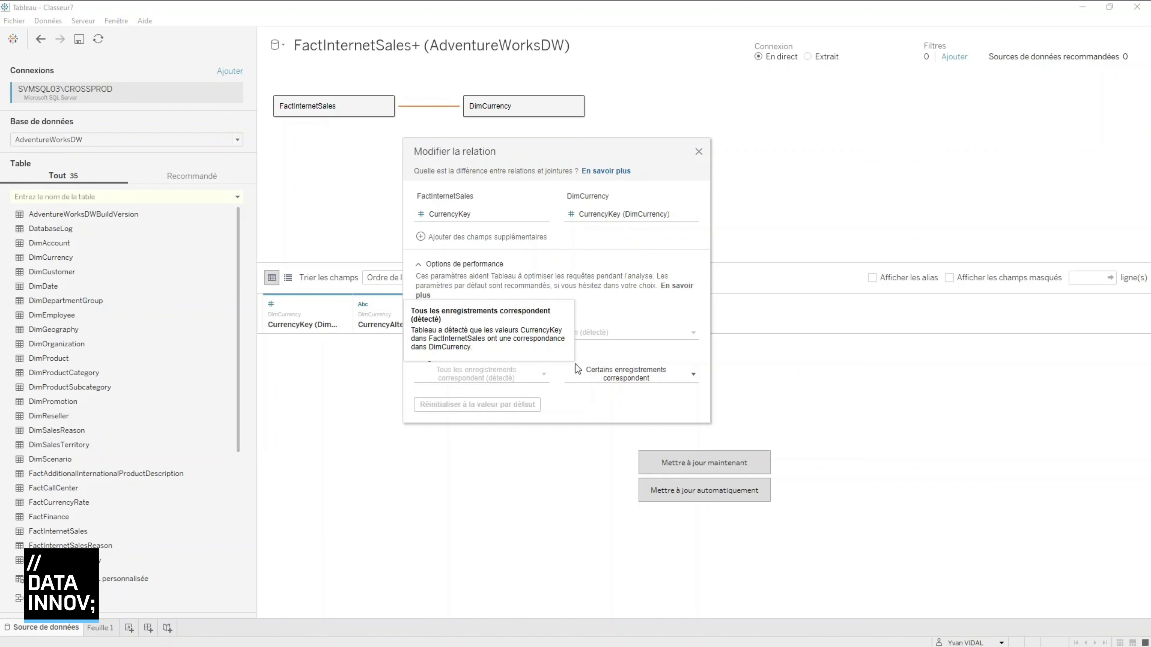
{"action": "mouse_move", "coordinate": [650, 371]}
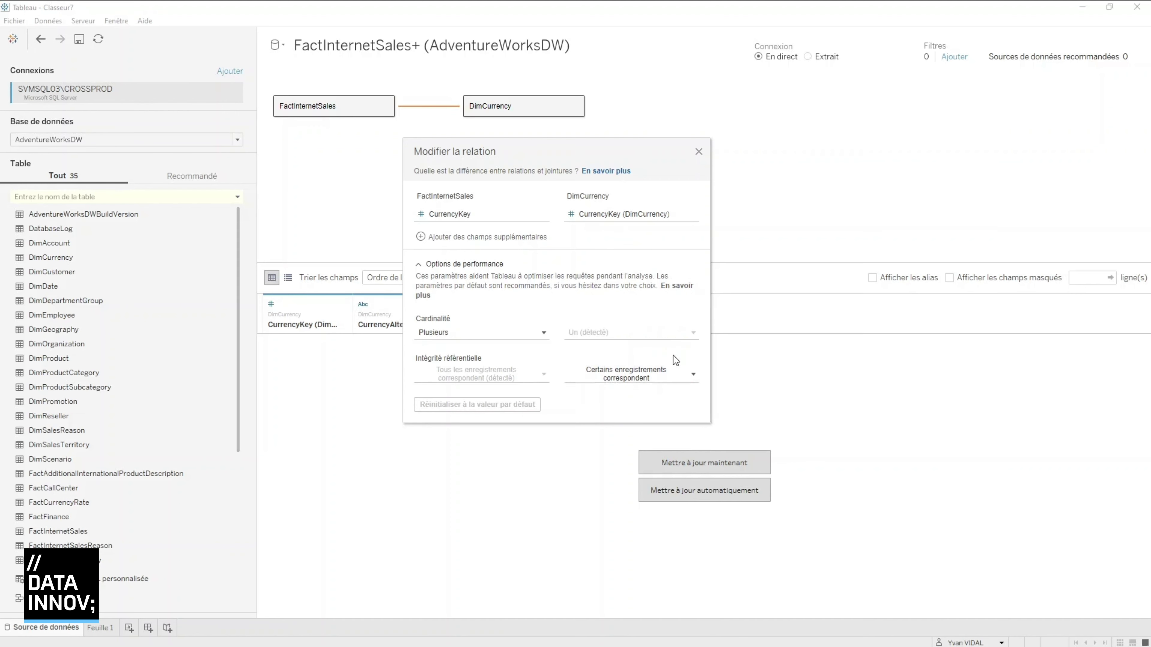
{"action": "left_click", "coordinate": [419, 265]}
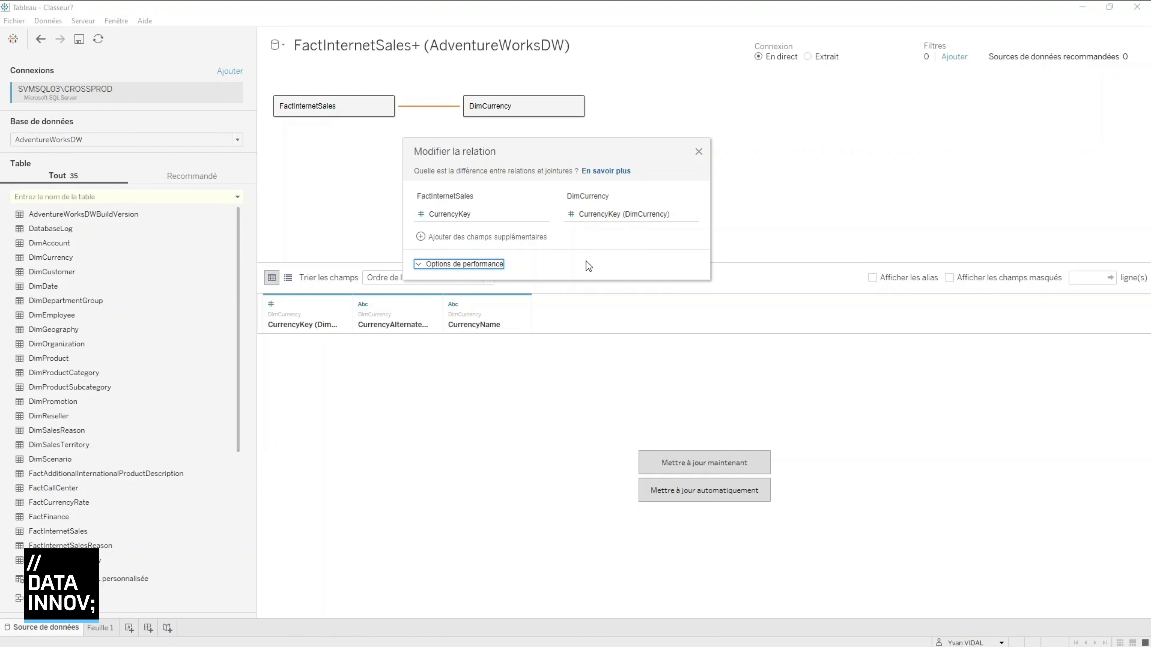
{"action": "left_click", "coordinate": [699, 152]}
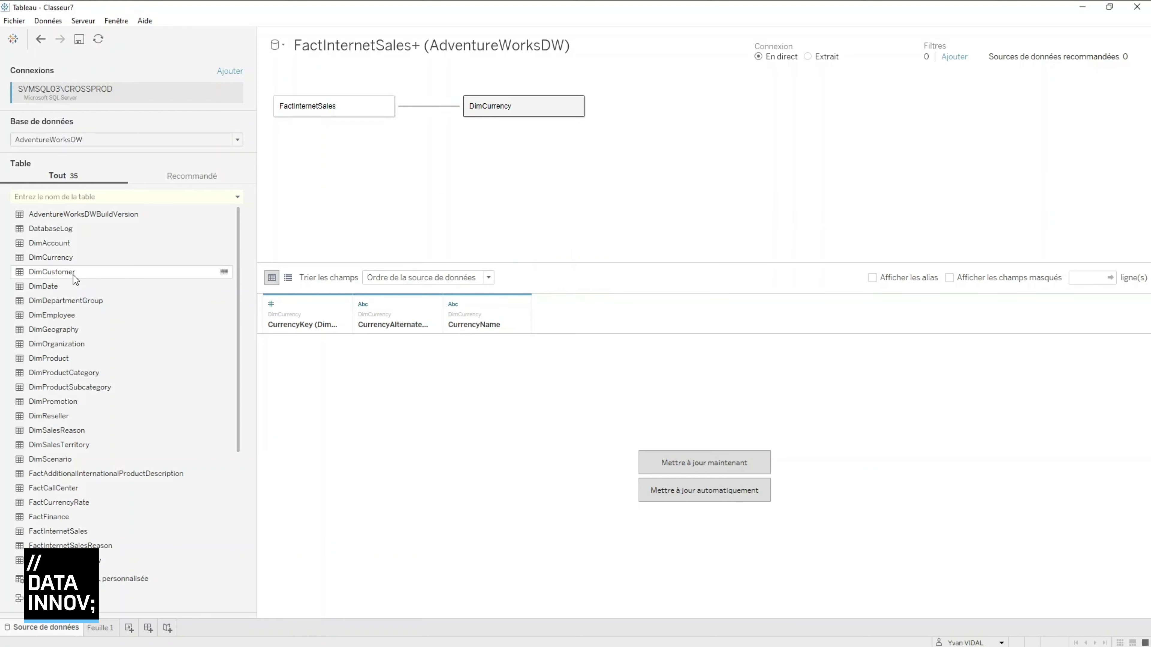
Step: Relate DimCustomer to FactInternetSales on CustomerKey, and DimGeography to DimCustomer on GeographyKey
{"action": "left_click_drag", "start_coordinate": [73, 275], "coordinate": [409, 208]}
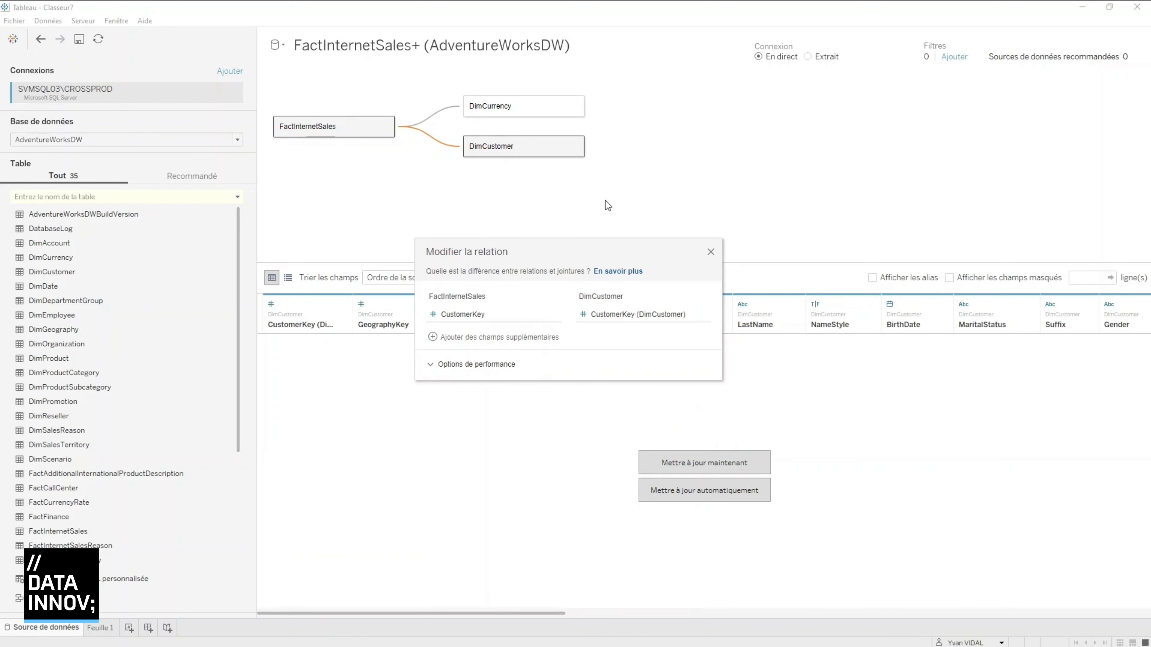
{"action": "left_click", "coordinate": [711, 251]}
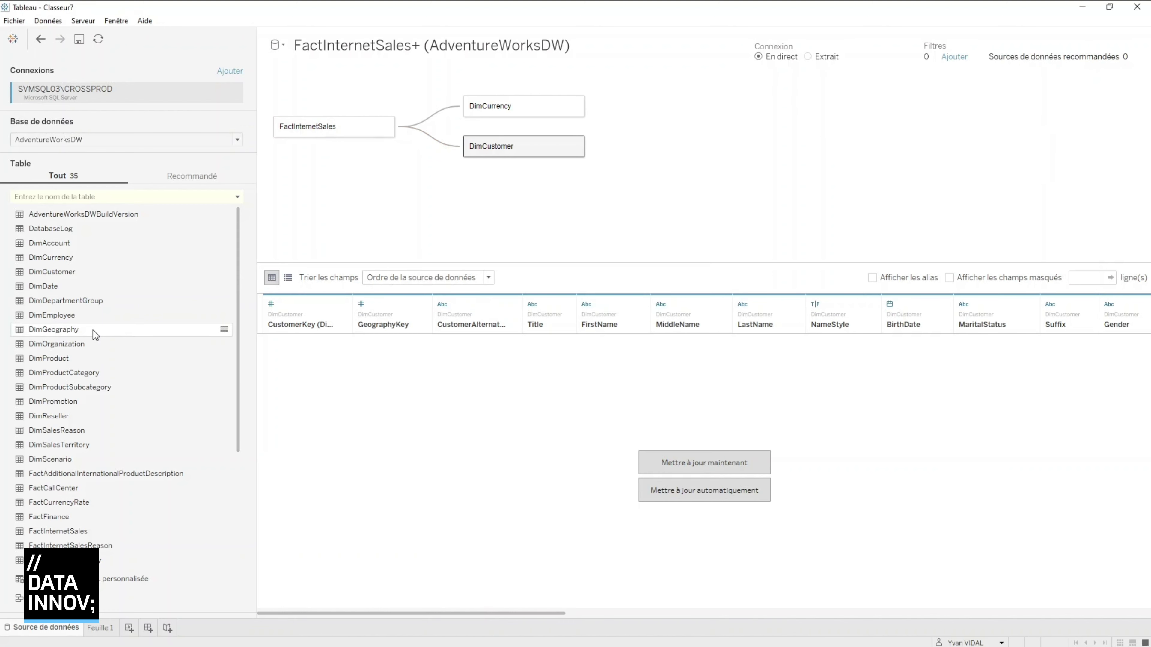
{"action": "left_click_drag", "start_coordinate": [92, 330], "coordinate": [726, 195]}
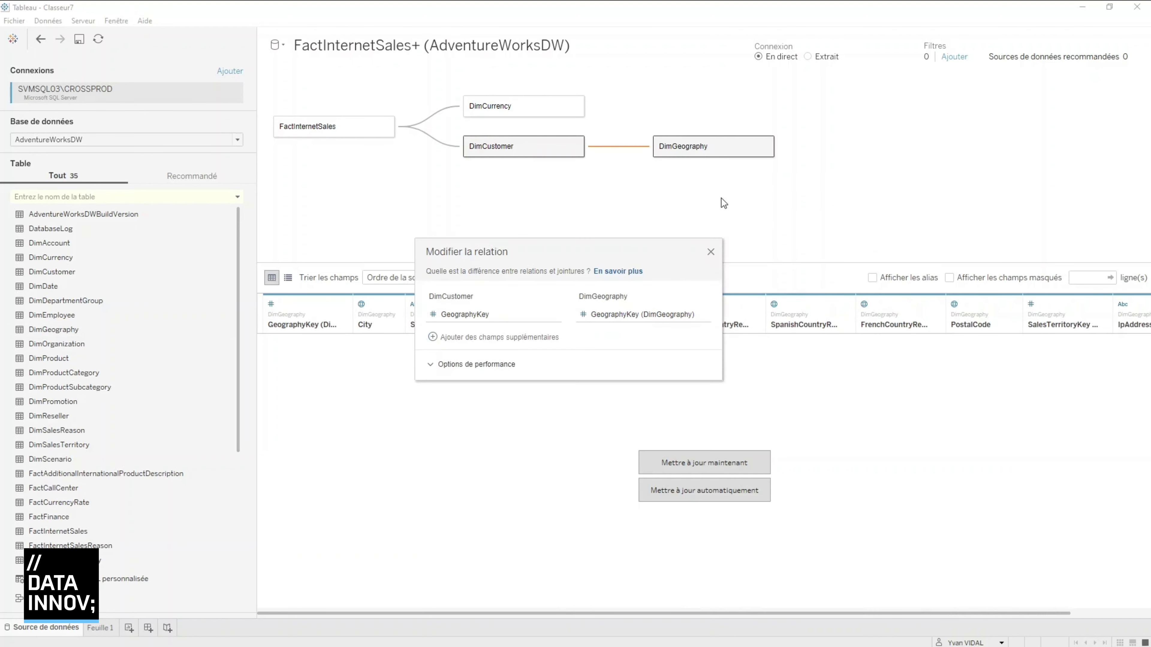
{"action": "left_click", "coordinate": [711, 252]}
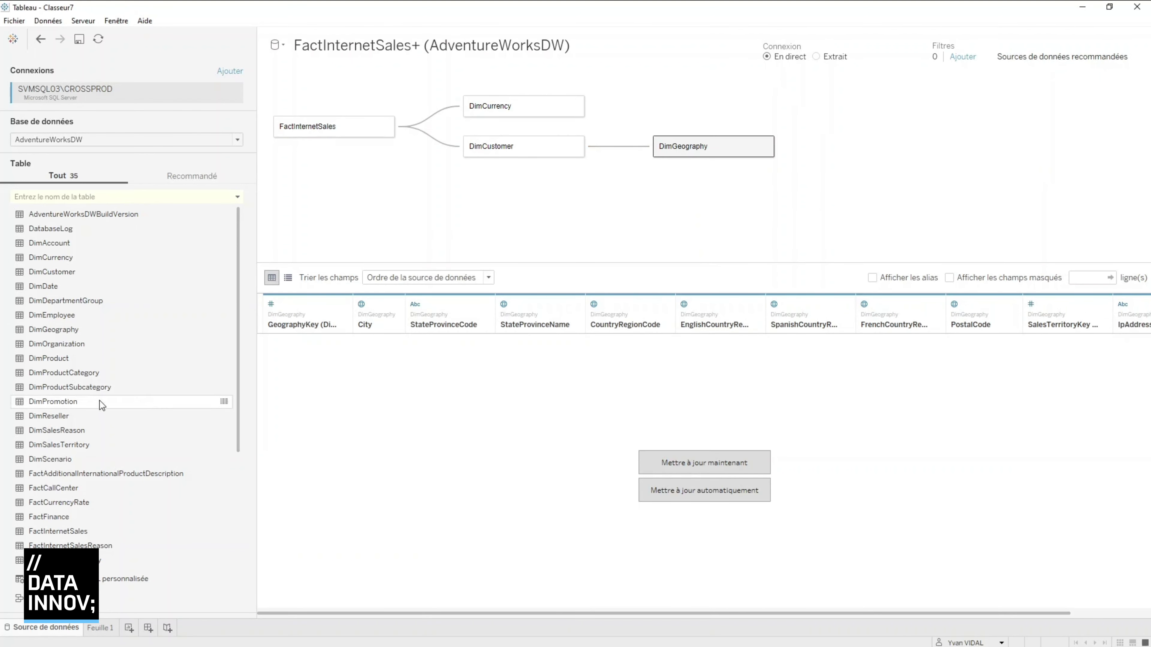
Step: Add DimDate to the model and relate it to FactInternetSales by matching OrderDateKey with DateKey
{"action": "left_click_drag", "start_coordinate": [50, 286], "coordinate": [521, 219]}
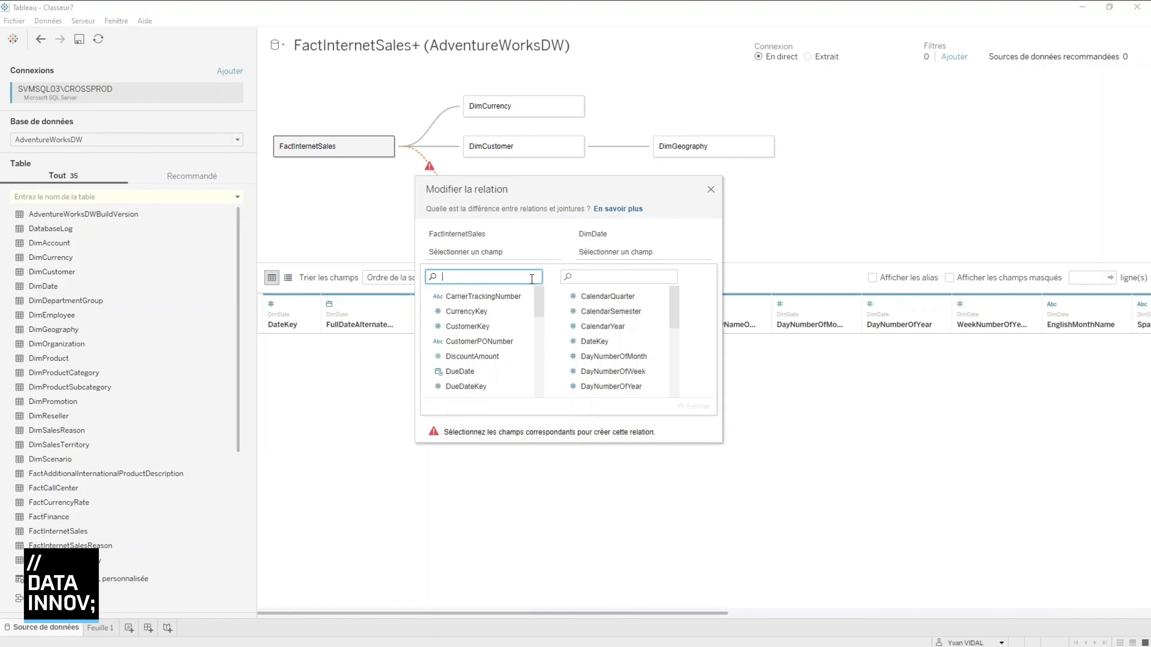
{"action": "type", "text": "orderda"}
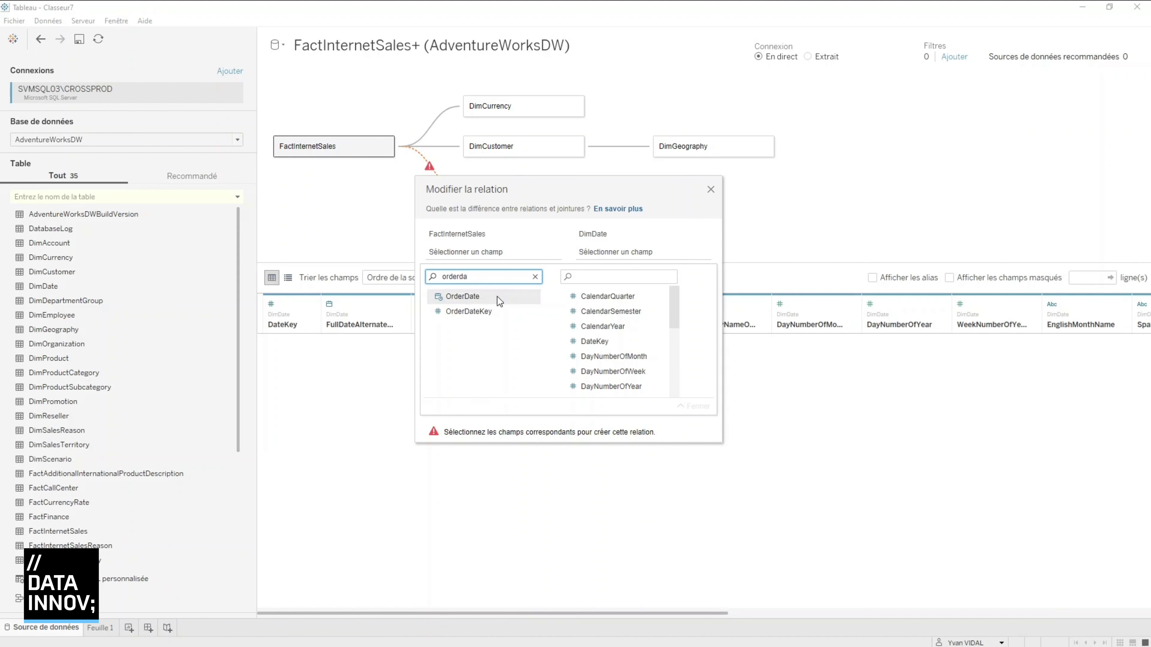
{"action": "left_click", "coordinate": [481, 312]}
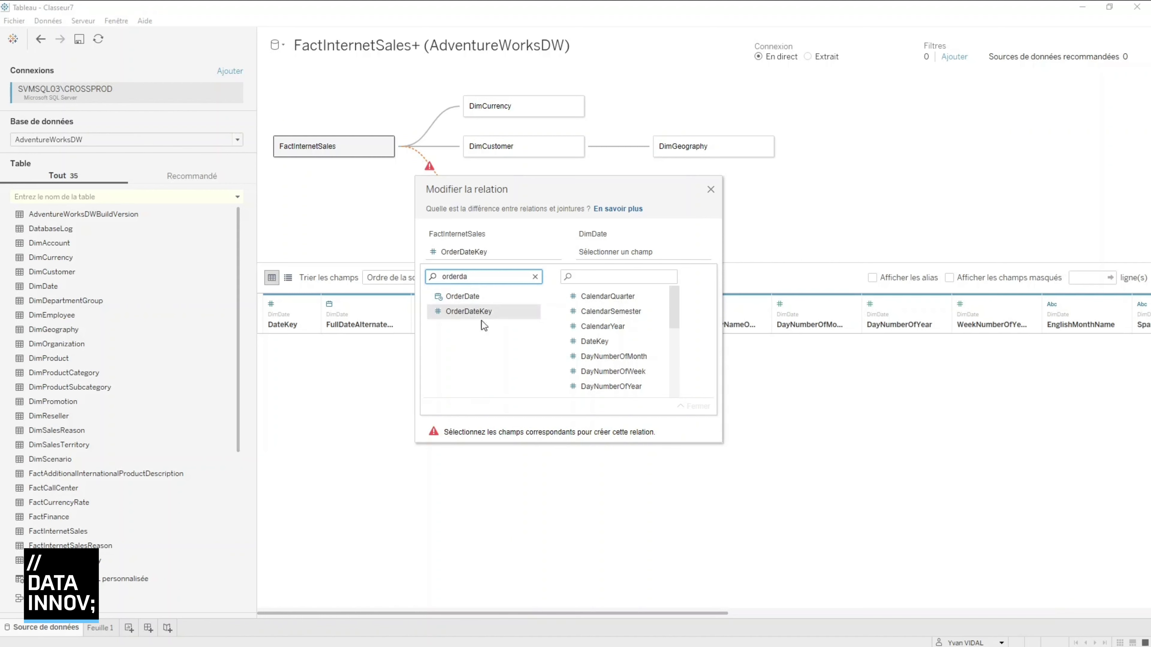
{"action": "key", "text": "Tab"}
{"action": "left_click", "coordinate": [614, 344]}
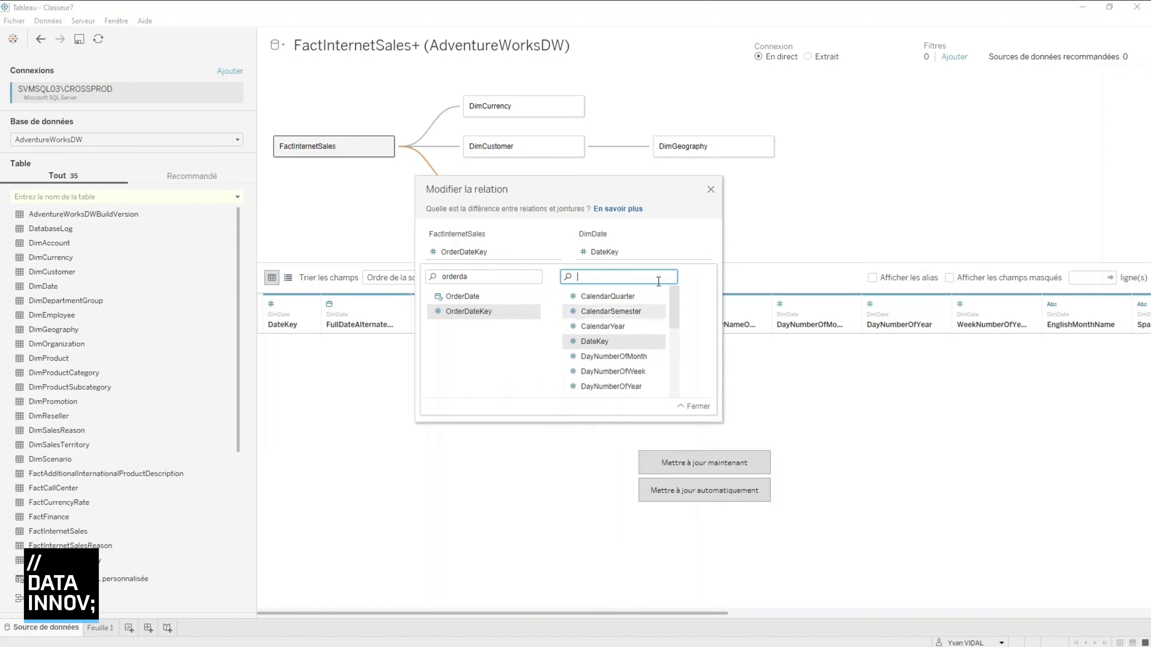
{"action": "left_click", "coordinate": [711, 190]}
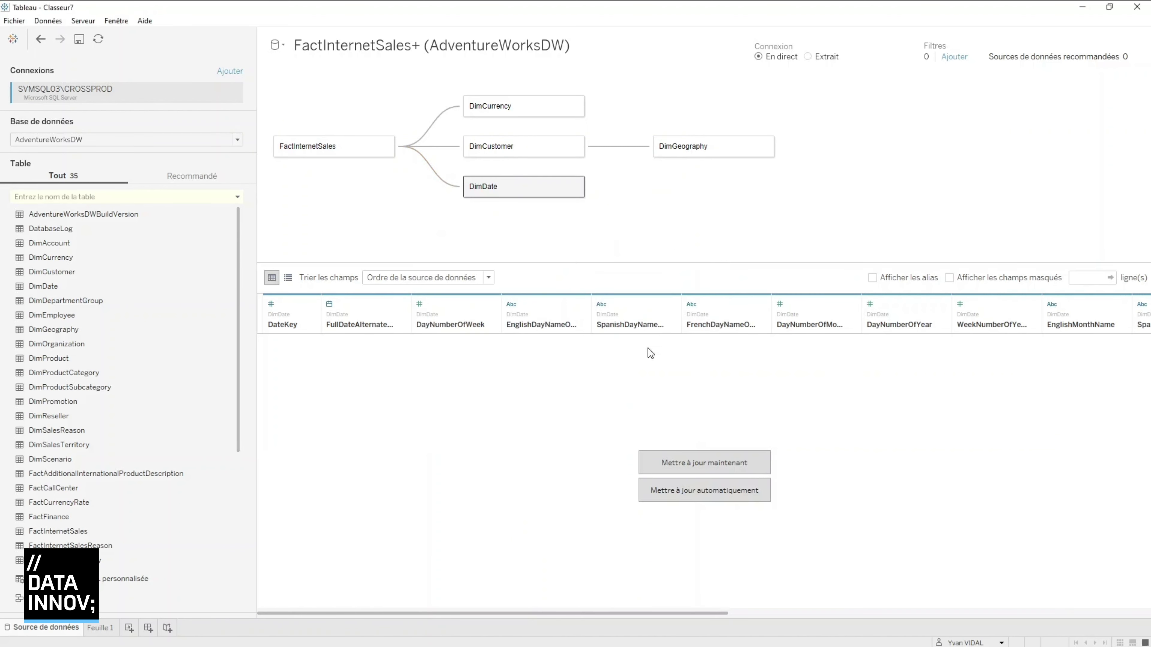
Step: Load the data previews of the DimDate and FactInternetSales tables to check their rows
{"action": "left_click", "coordinate": [717, 463]}
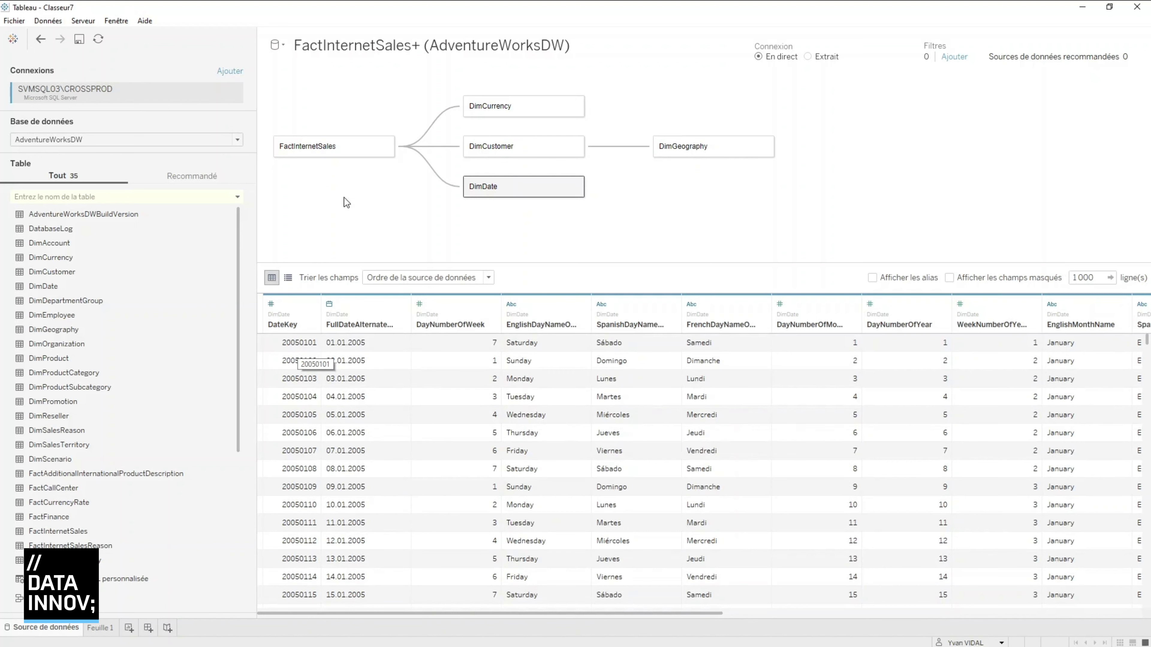
{"action": "left_click", "coordinate": [336, 147]}
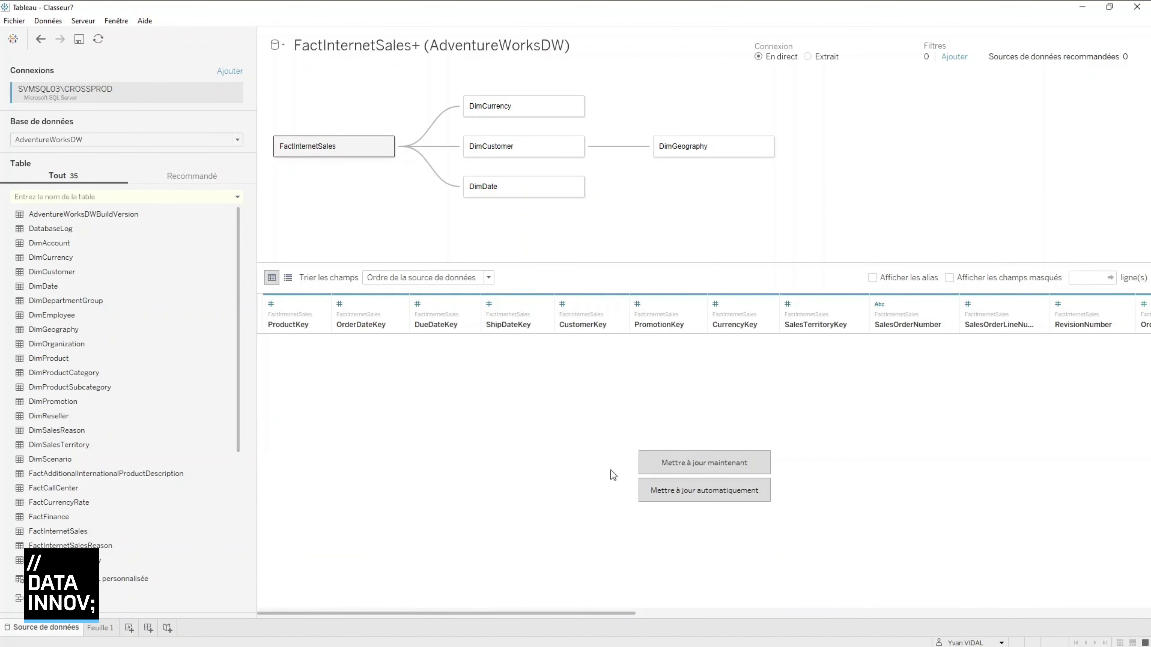
{"action": "left_click", "coordinate": [734, 470]}
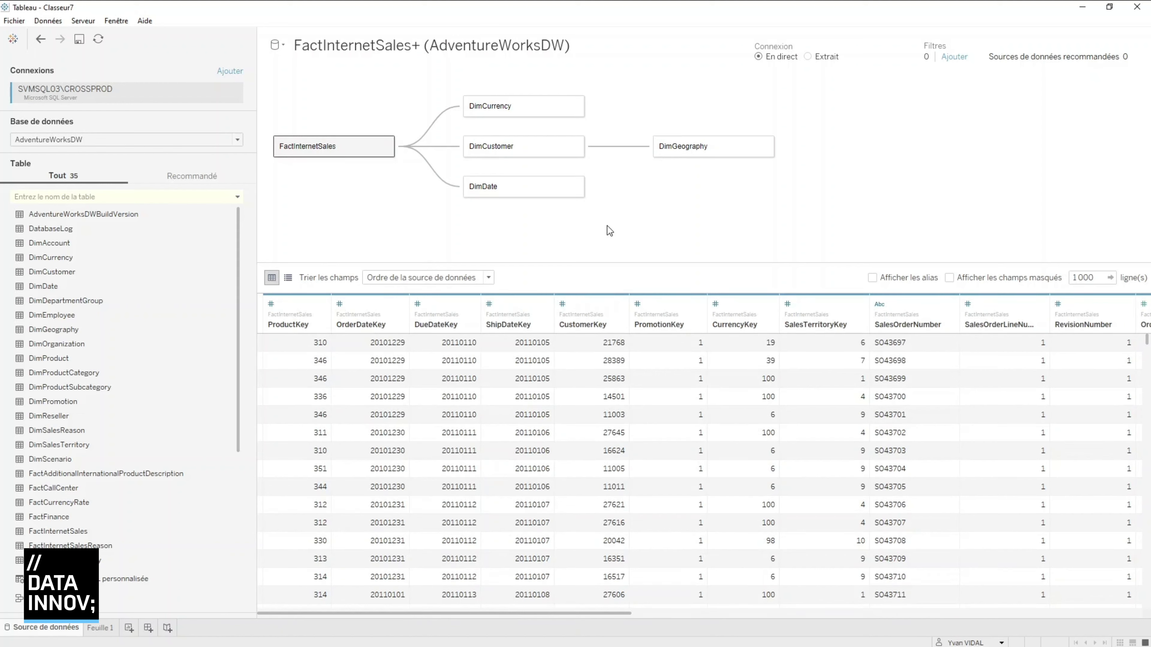
Step: Add DimProduct to the model, related to FactInternetSales on ProductKey
{"action": "left_click_drag", "start_coordinate": [85, 361], "coordinate": [445, 231]}
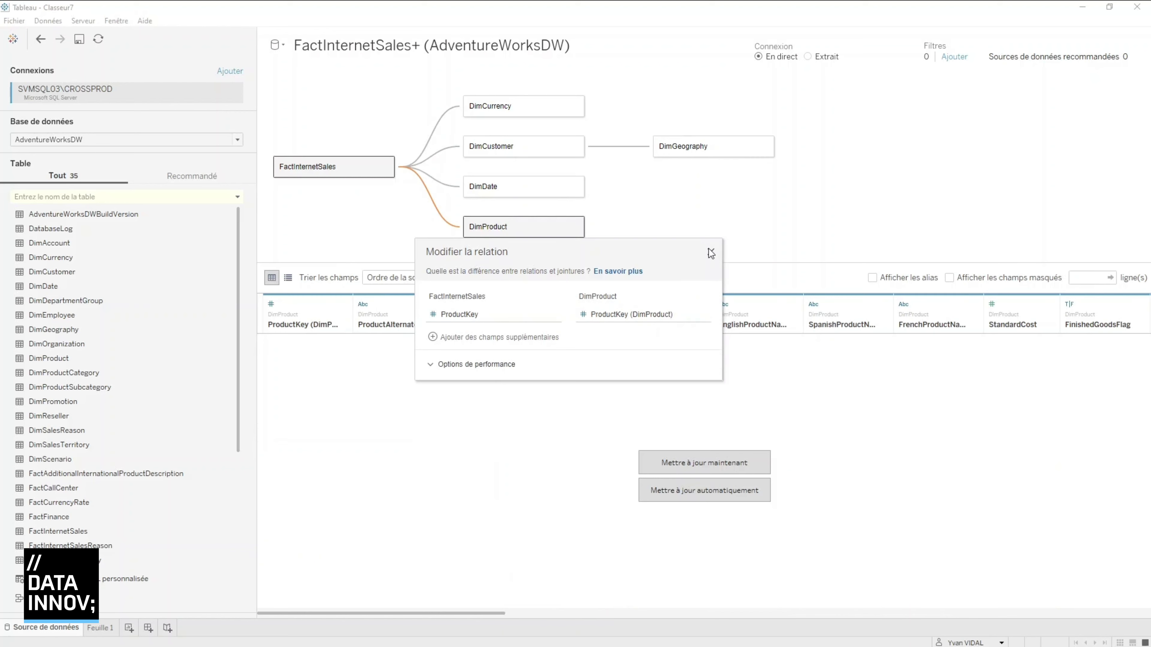
{"action": "left_click", "coordinate": [711, 252]}
Step: Add DimProductSubcategory to the model and move it under DimProduct, related on ProductSubcategoryKey
{"action": "left_click_drag", "start_coordinate": [729, 261], "coordinate": [741, 333]}
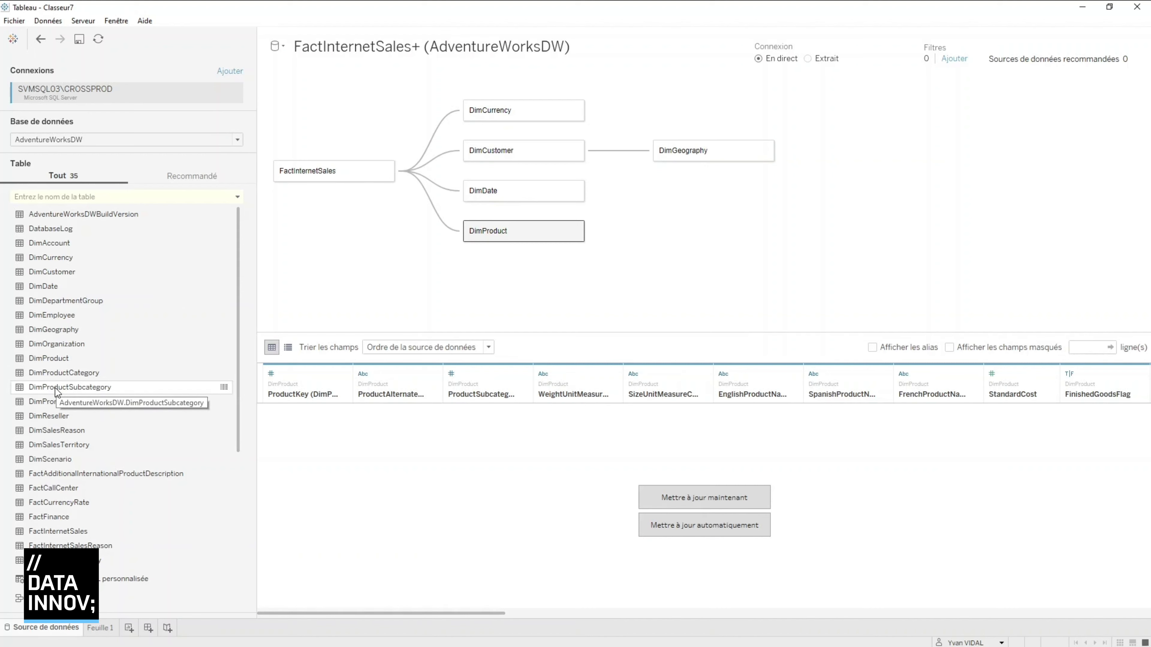
{"action": "left_click_drag", "start_coordinate": [55, 387], "coordinate": [728, 272]}
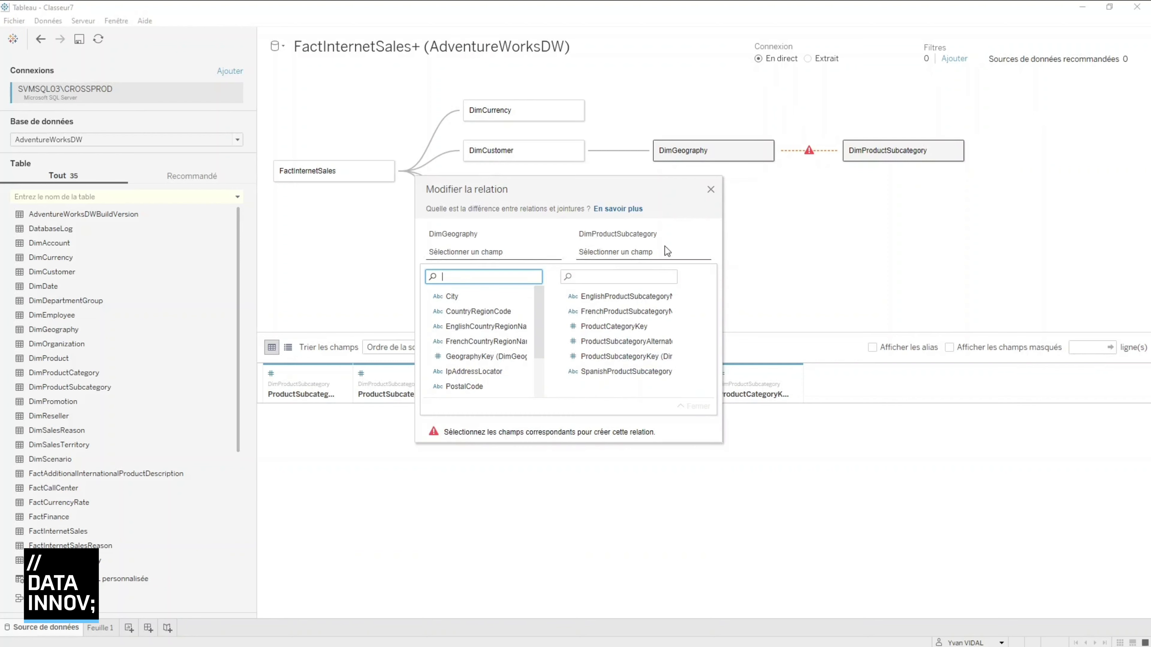
{"action": "left_click", "coordinate": [711, 190]}
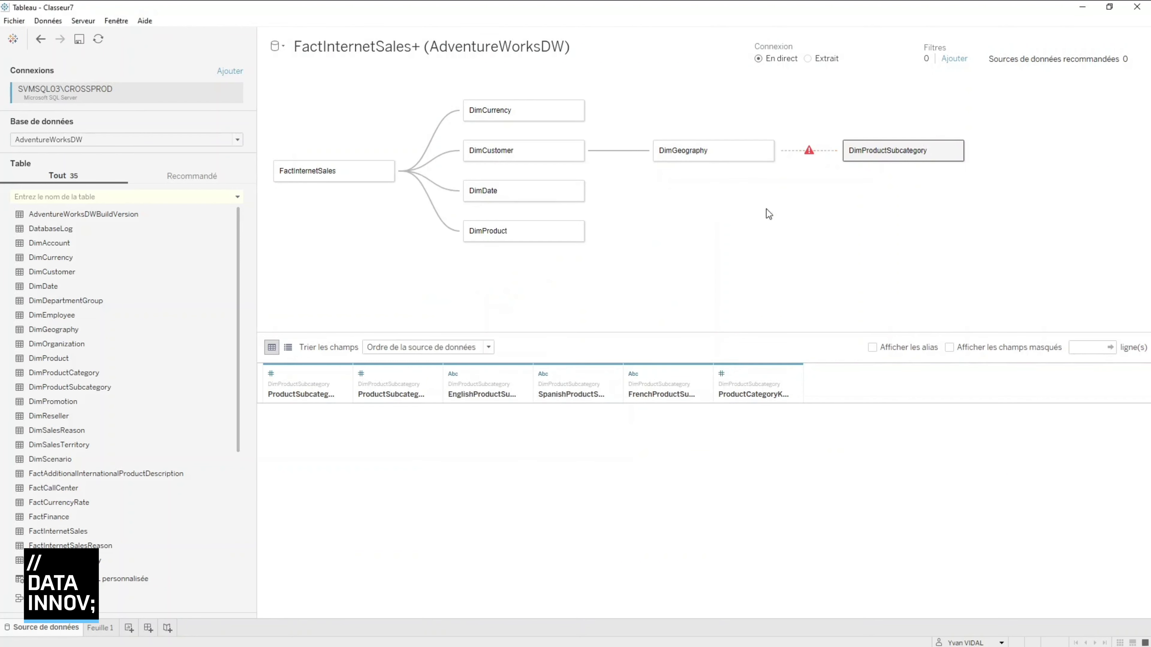
{"action": "left_click", "coordinate": [955, 150]}
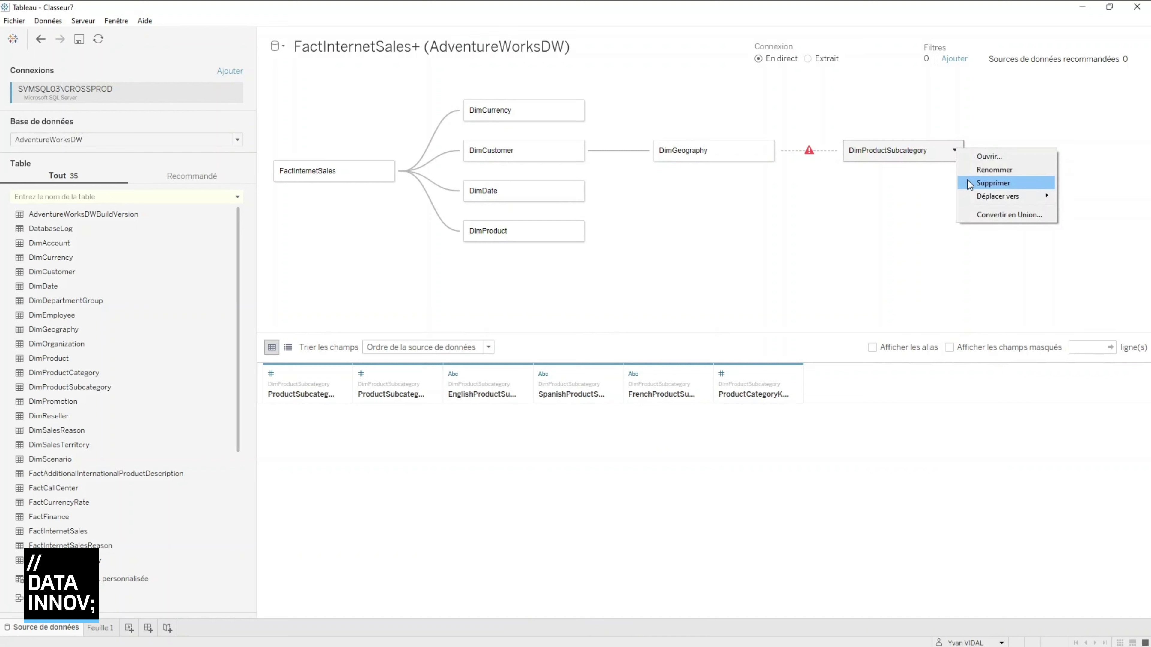
{"action": "mouse_move", "coordinate": [979, 200]}
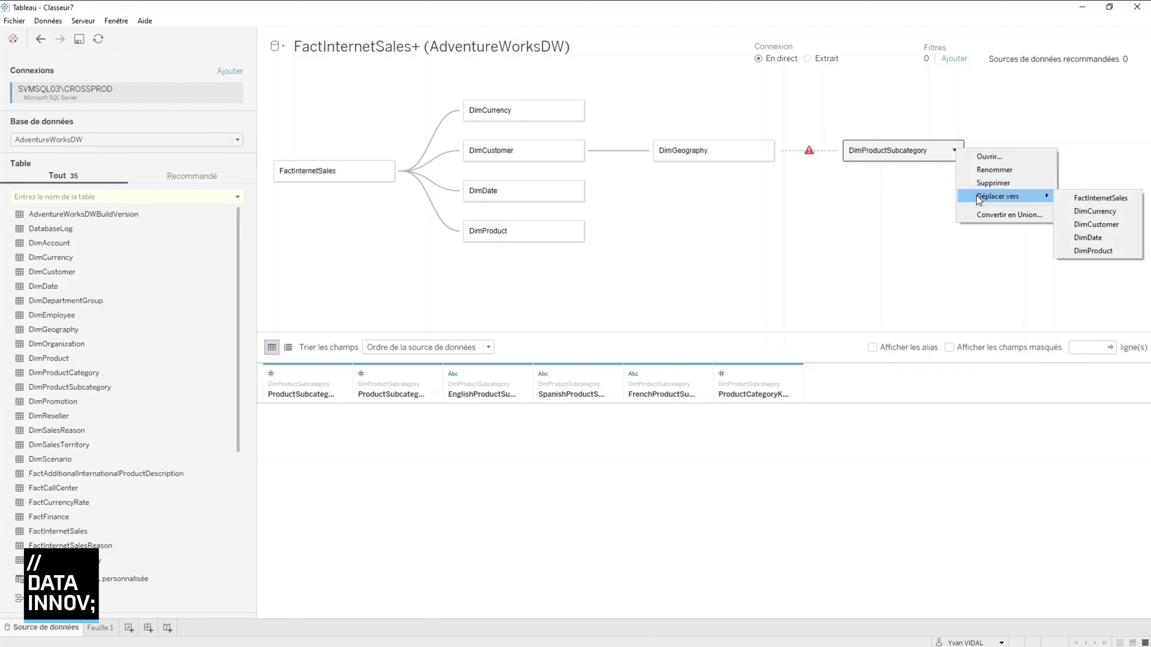
{"action": "left_click", "coordinate": [1118, 252]}
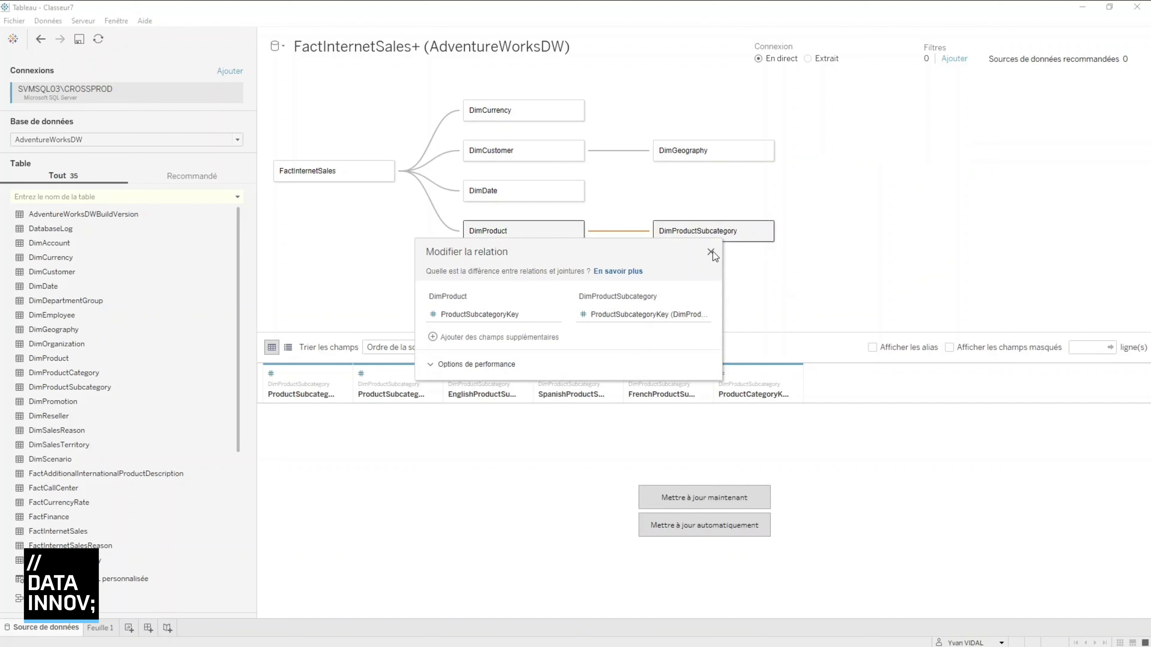
{"action": "left_click", "coordinate": [711, 252]}
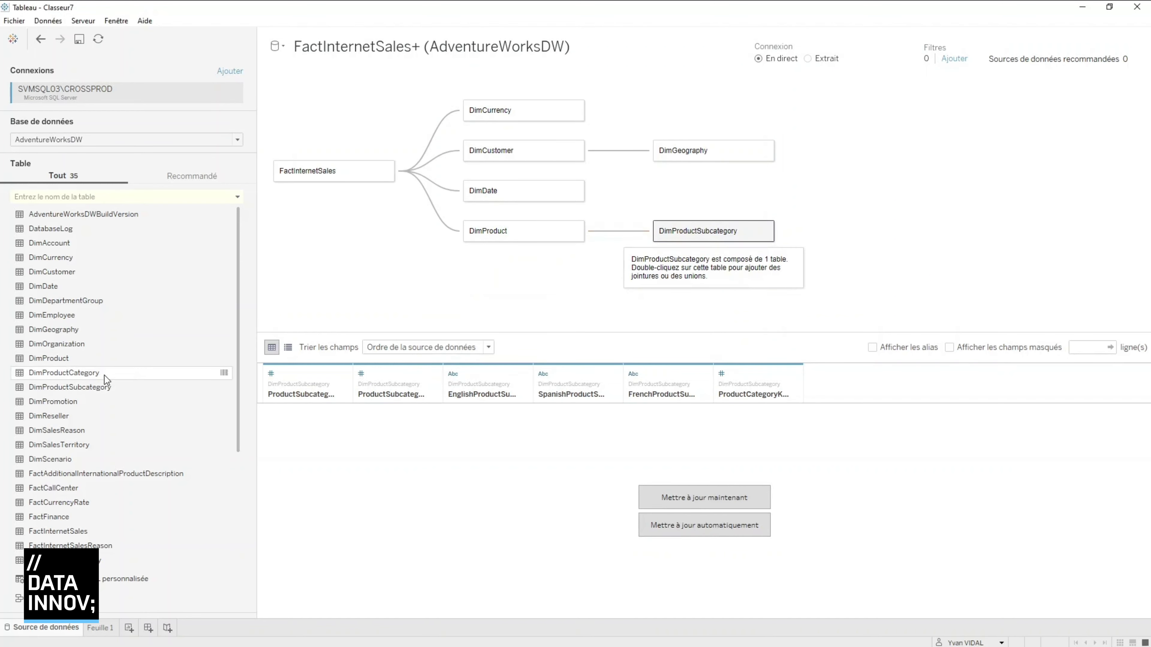
Step: Relate DimProductCategory to DimProductSubcategory on ProductCategoryKey, and DimPromotion to FactInternetSales on PromotionKey
{"action": "left_click_drag", "start_coordinate": [104, 375], "coordinate": [847, 296]}
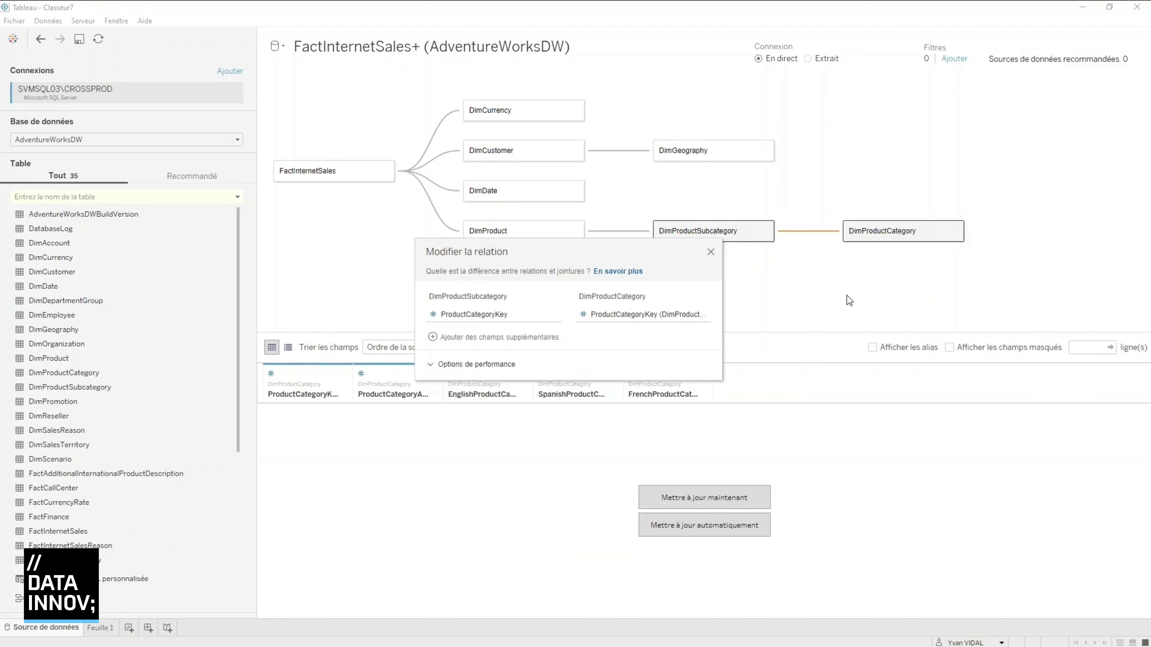
{"action": "left_click", "coordinate": [710, 253]}
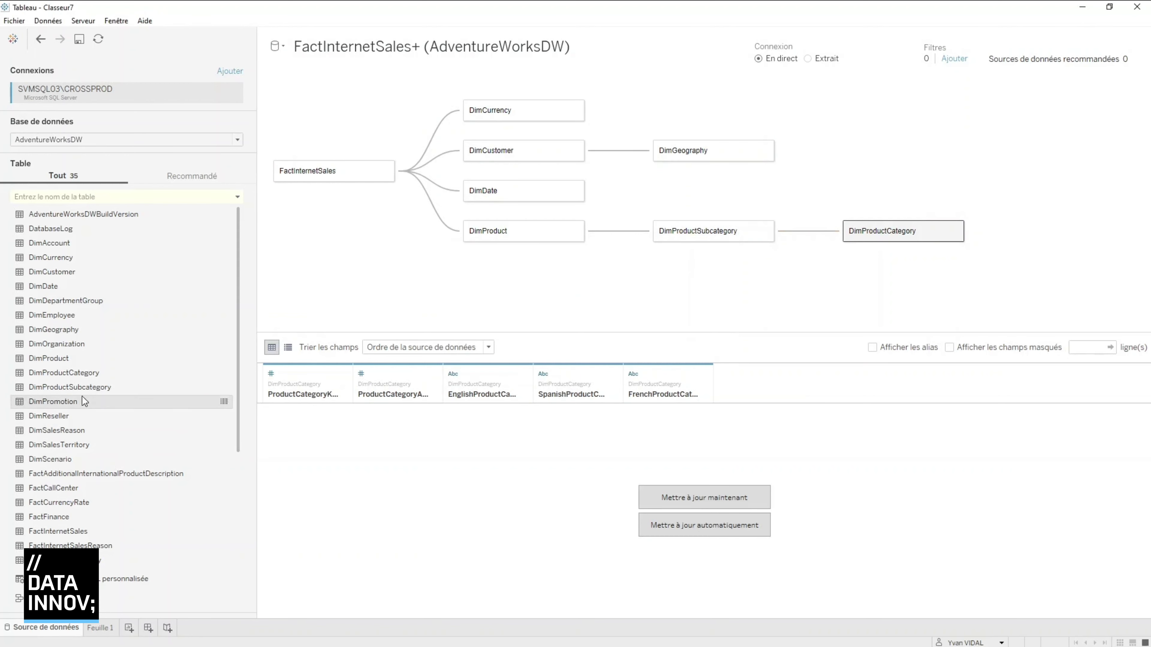
{"action": "left_click_drag", "start_coordinate": [82, 399], "coordinate": [433, 299]}
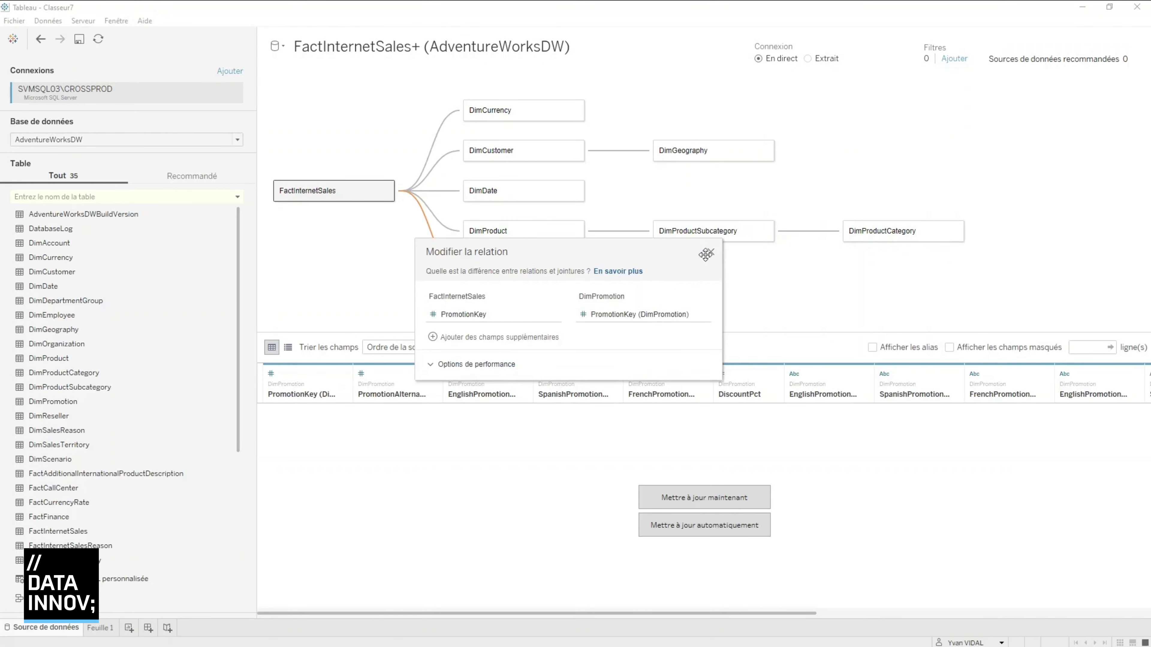
{"action": "left_click", "coordinate": [710, 252]}
Step: Find the sales tables by searching for "sales" and relate DimSalesTerritory to FactInternetSales on SalesTerritoryKey
{"action": "left_click_drag", "start_coordinate": [711, 332], "coordinate": [705, 397]}
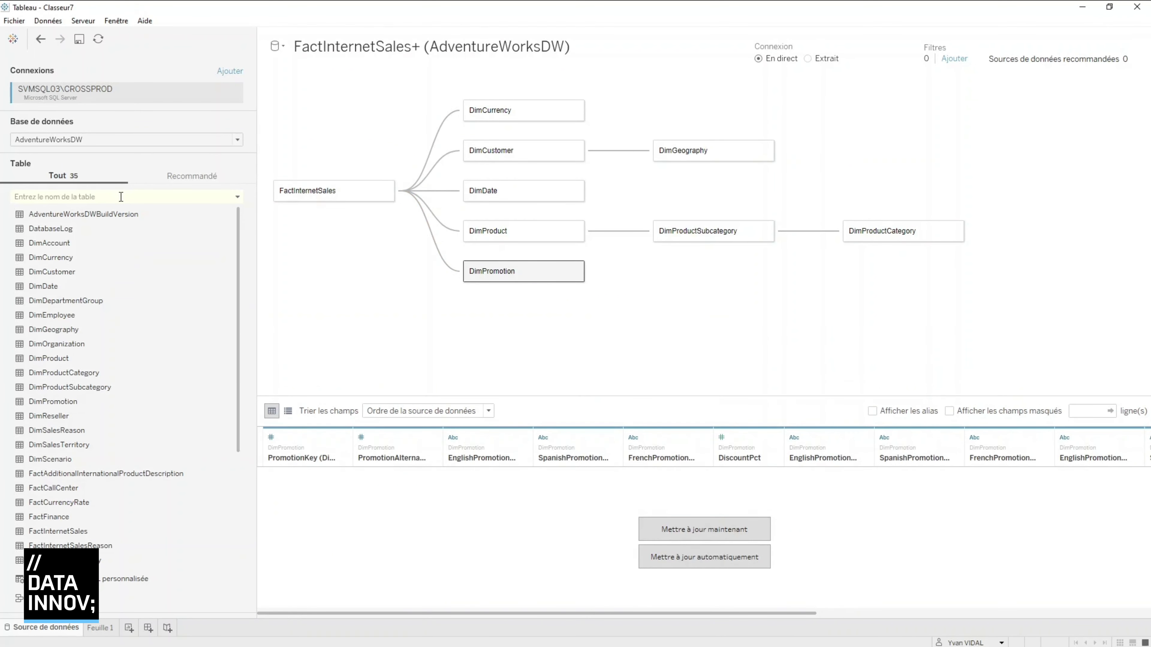
{"action": "type", "text": "sales"}
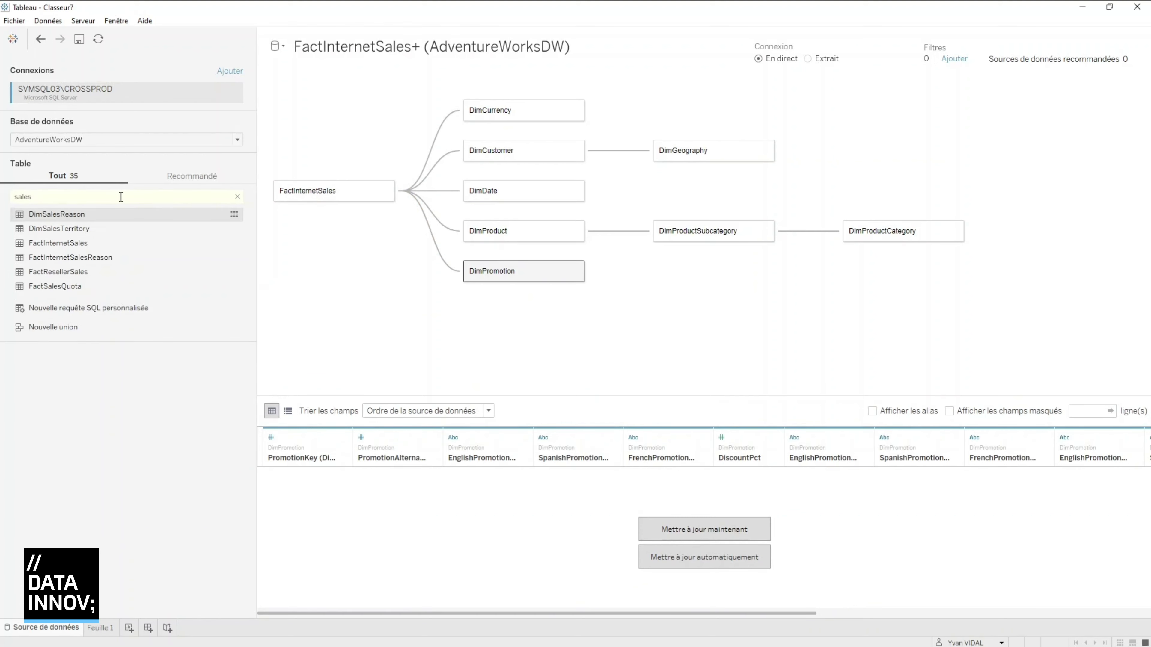
{"action": "left_click_drag", "start_coordinate": [85, 229], "coordinate": [495, 342]}
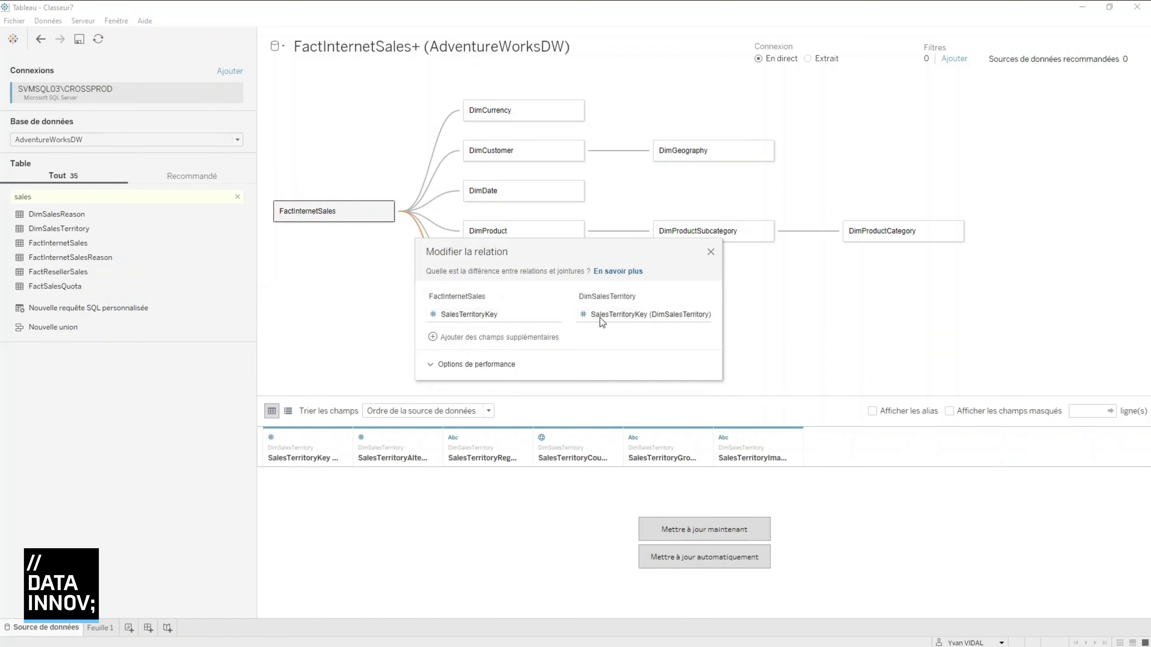
{"action": "left_click", "coordinate": [711, 253]}
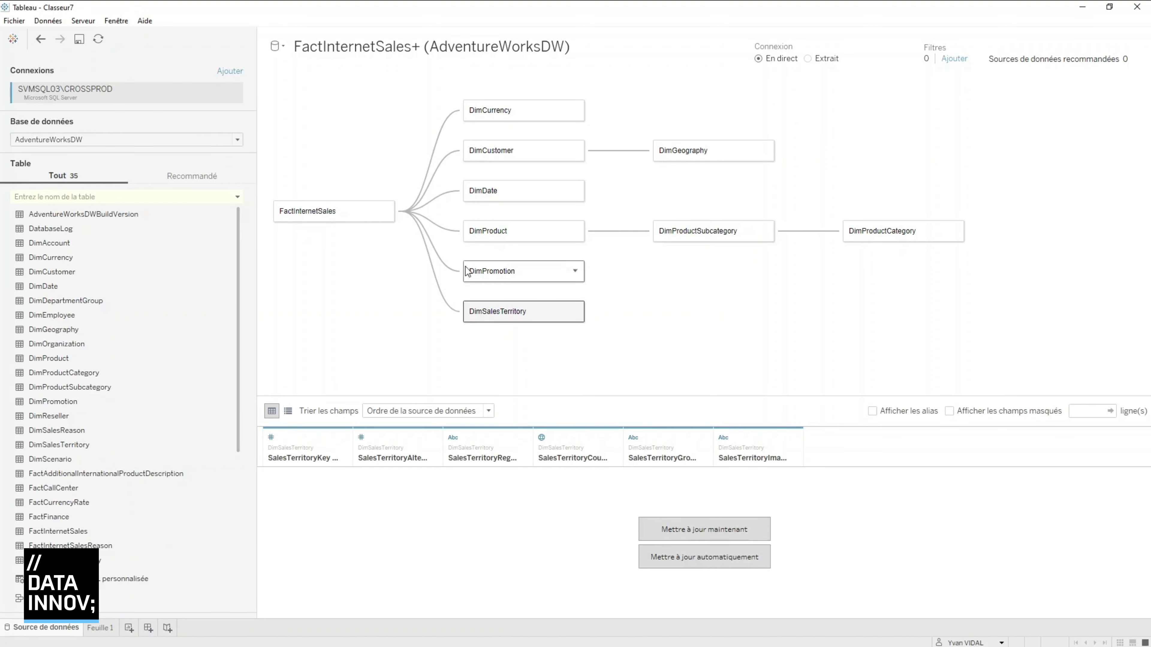
{"action": "scroll", "coordinate": [129, 462], "scroll_direction": "down", "scroll_amount": 3}
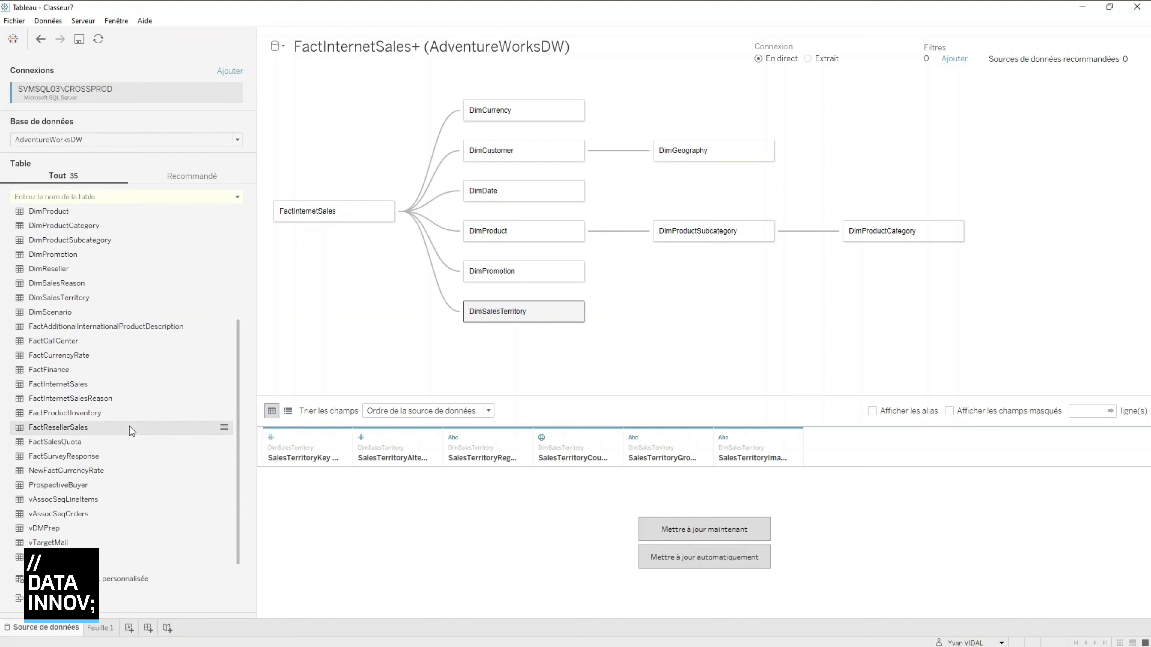
{"action": "left_click_drag", "start_coordinate": [129, 427], "coordinate": [677, 369]}
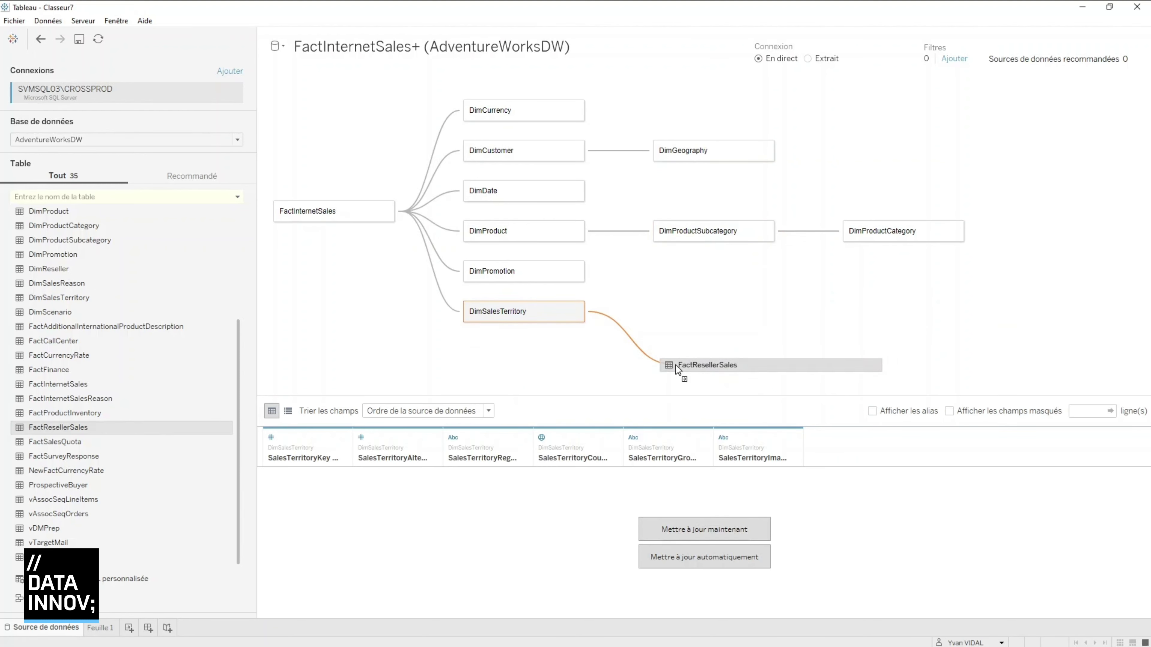
{"action": "left_click_drag", "start_coordinate": [676, 367], "coordinate": [355, 358]}
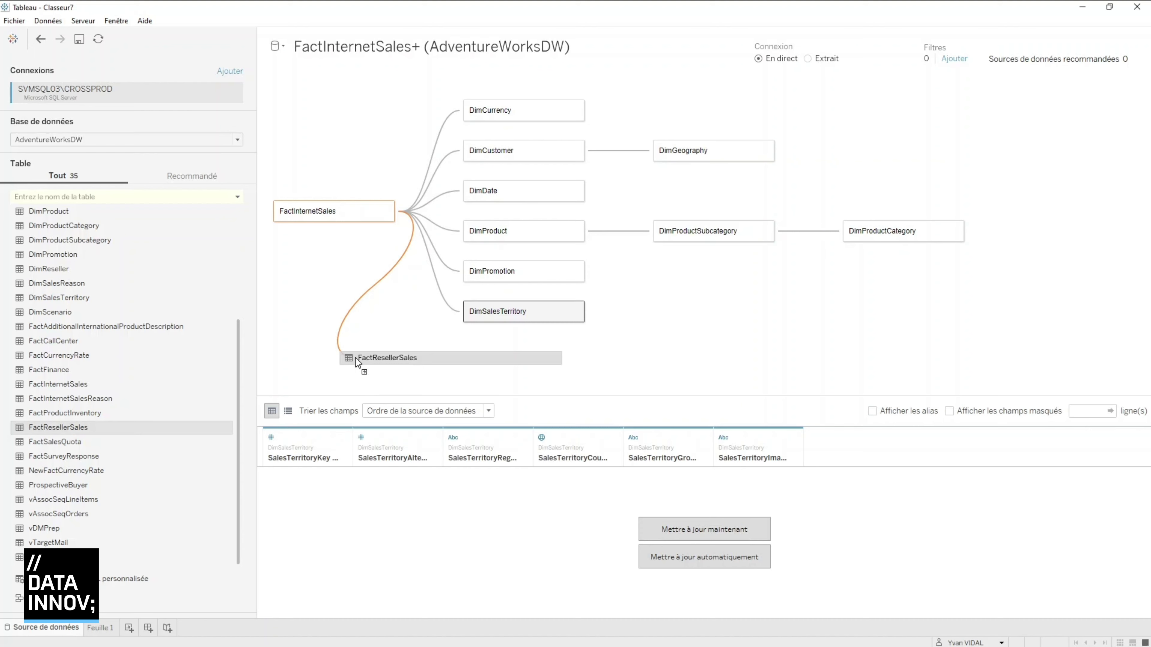
{"action": "left_click_drag", "start_coordinate": [356, 358], "coordinate": [120, 428]}
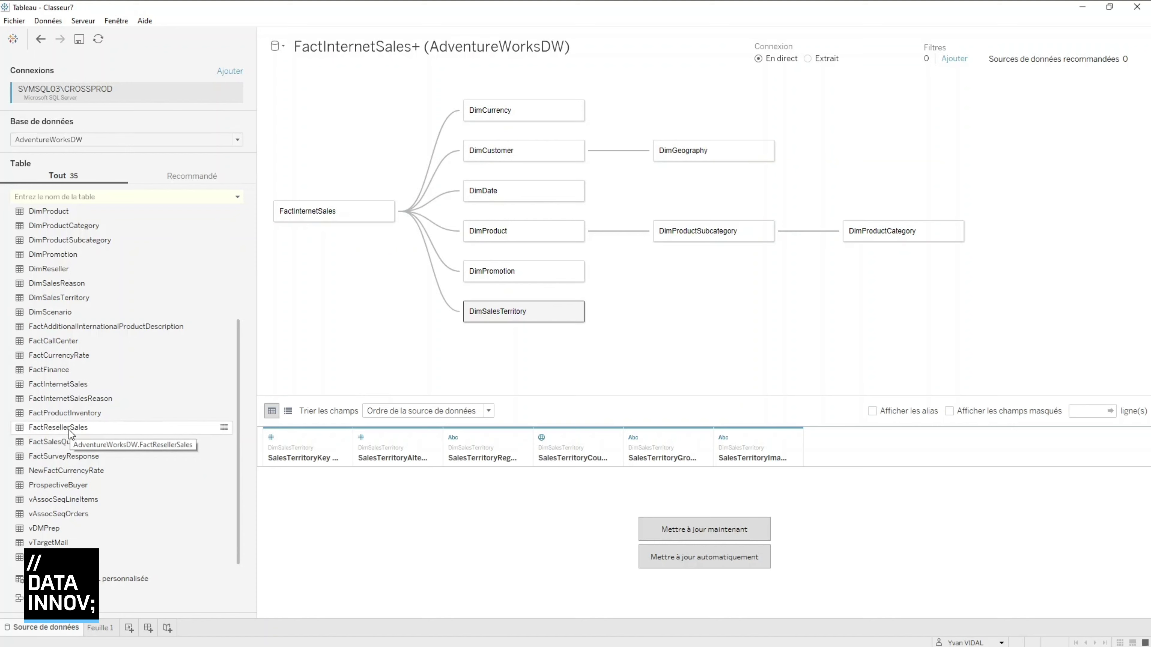
Step: Union FactResellerSales with the FactInternetSales table and review which tables the union contains
{"action": "left_click_drag", "start_coordinate": [70, 433], "coordinate": [321, 272]}
{"action": "left_click_drag", "start_coordinate": [315, 209], "coordinate": [324, 234]}
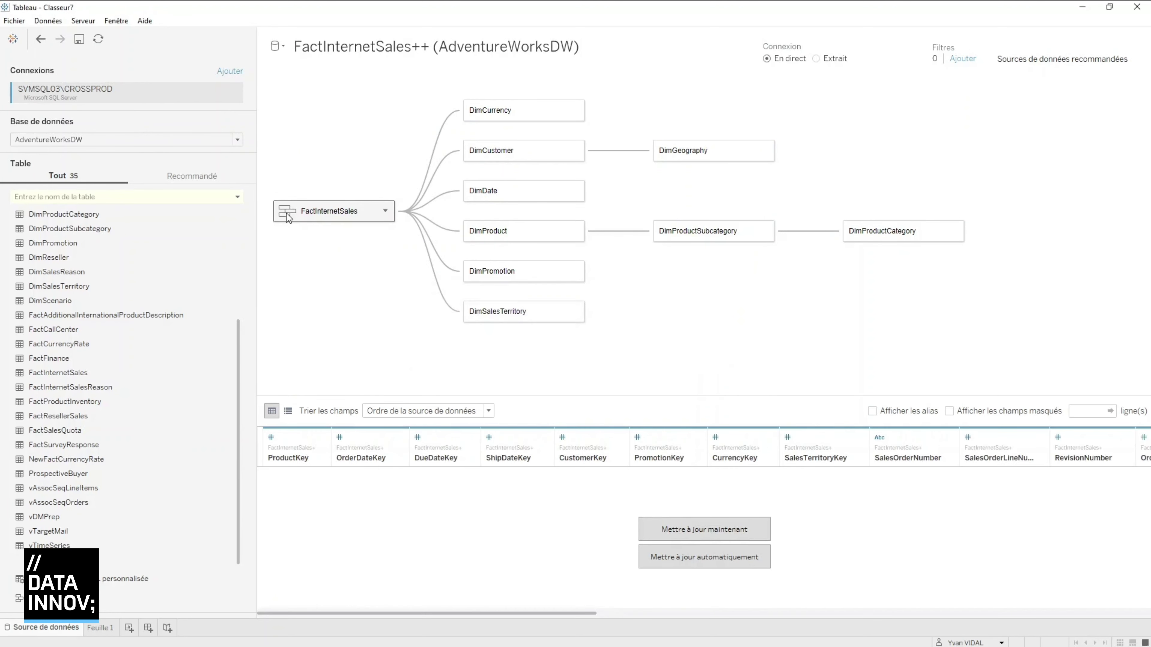
{"action": "mouse_move", "coordinate": [287, 216]}
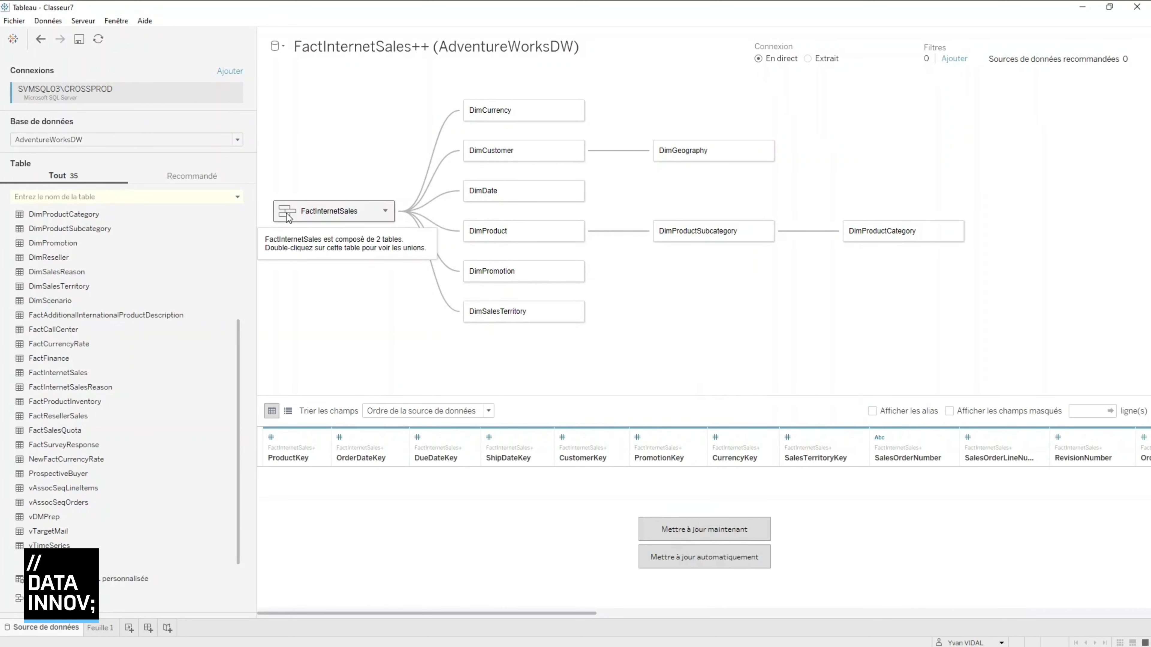
{"action": "left_click", "coordinate": [384, 211]}
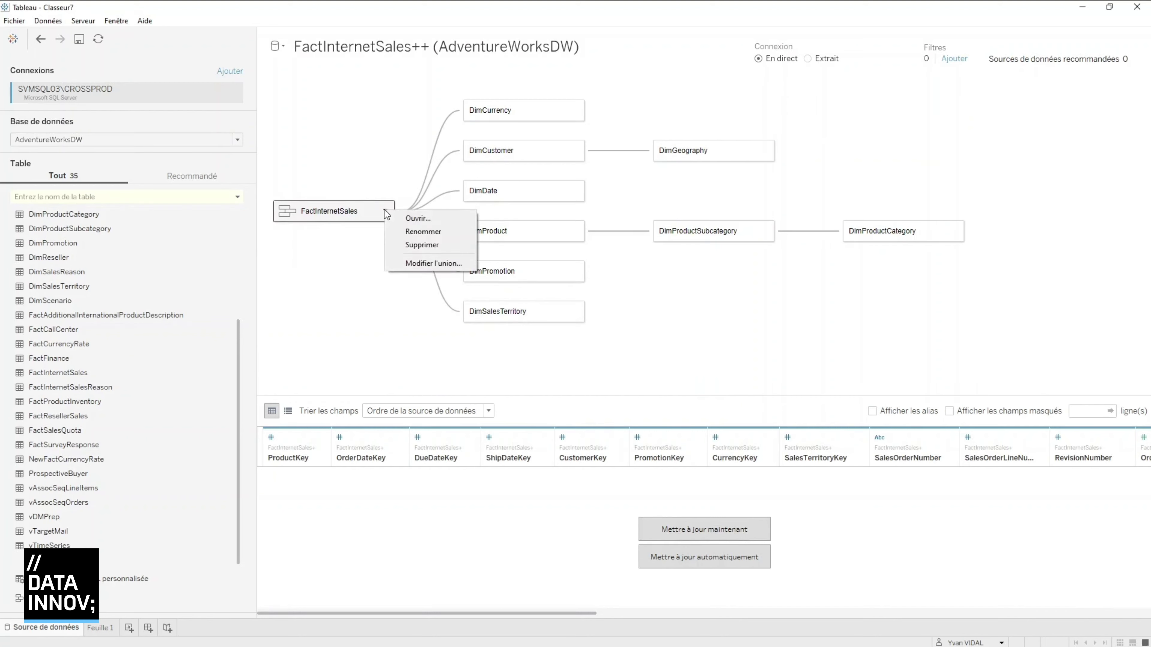
{"action": "left_click", "coordinate": [406, 264]}
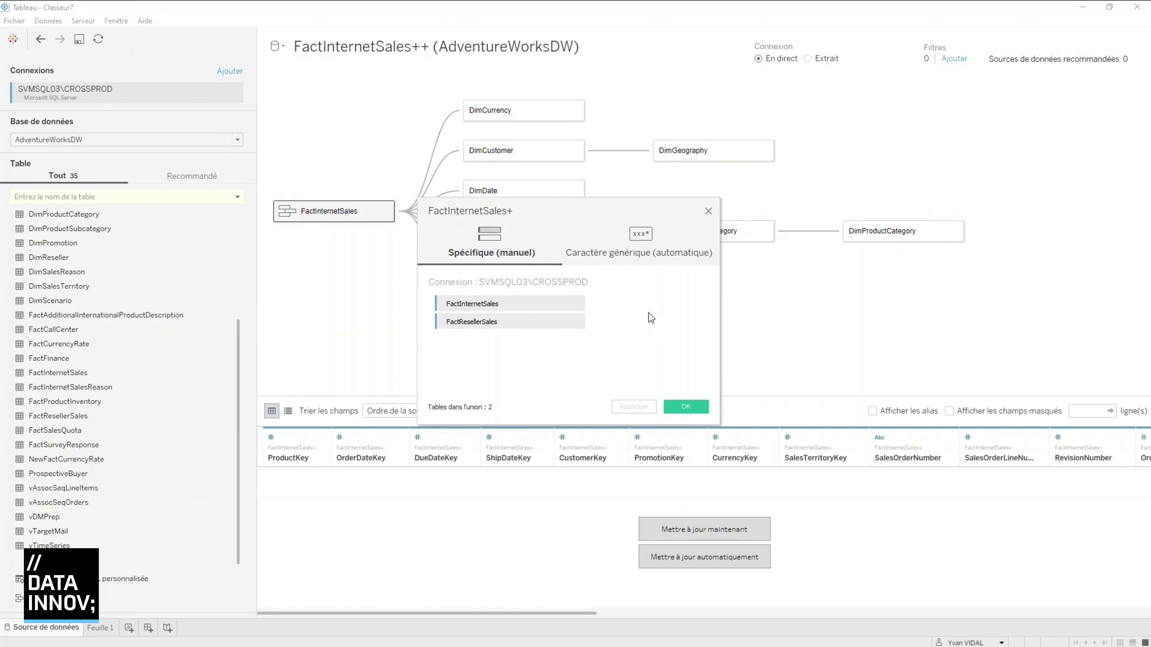
{"action": "left_click", "coordinate": [708, 211]}
Step: Load the data preview of the FactInternetSales union and examine its rows through to the last columns
{"action": "left_click_drag", "start_coordinate": [729, 396], "coordinate": [727, 351]}
{"action": "left_click", "coordinate": [722, 504]}
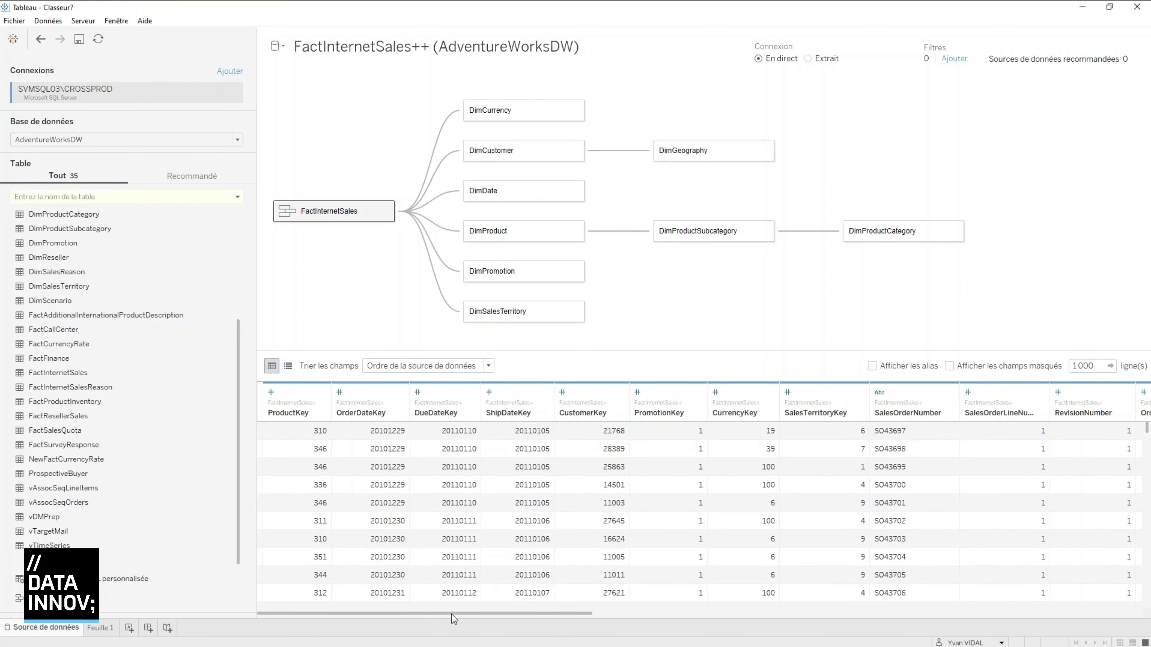
{"action": "left_click_drag", "start_coordinate": [451, 614], "coordinate": [1039, 616]}
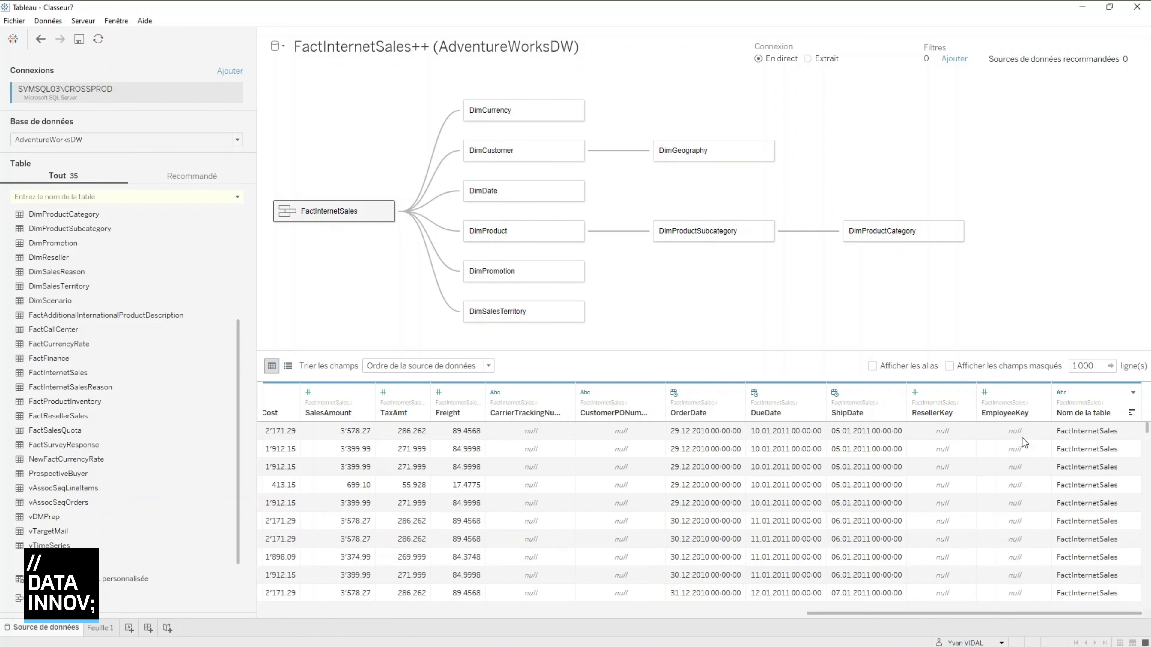
Step: Add FactProductInventory to the model, related to DimProduct on ProductKey
{"action": "left_click_drag", "start_coordinate": [915, 354], "coordinate": [864, 424]}
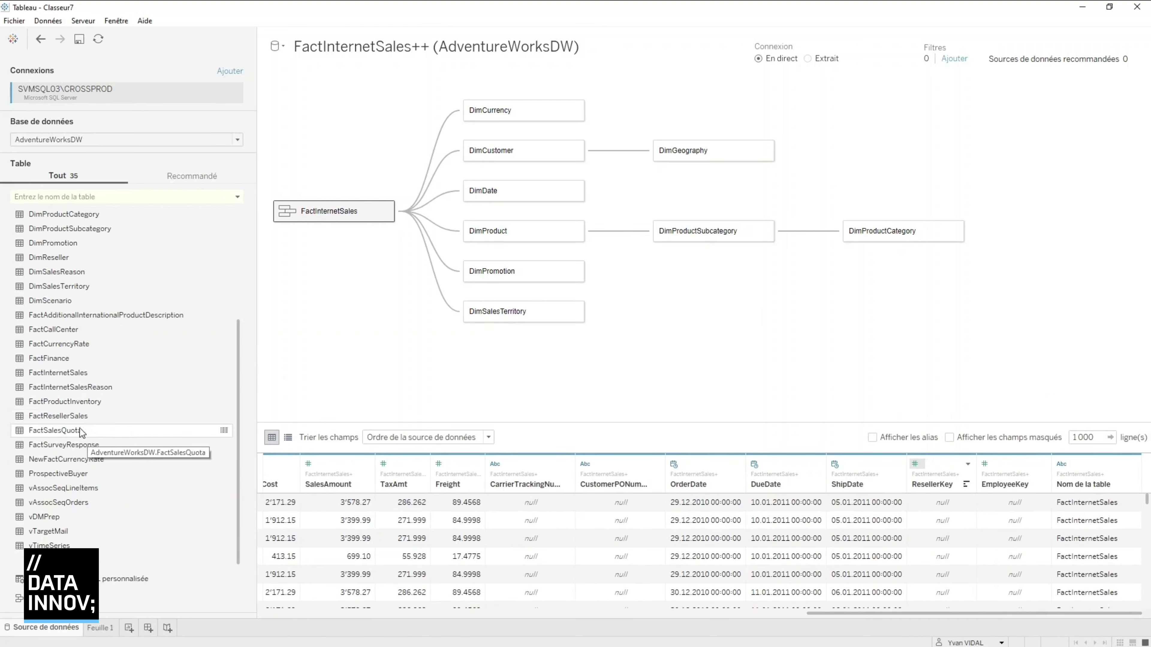
{"action": "left_click_drag", "start_coordinate": [74, 405], "coordinate": [641, 254]}
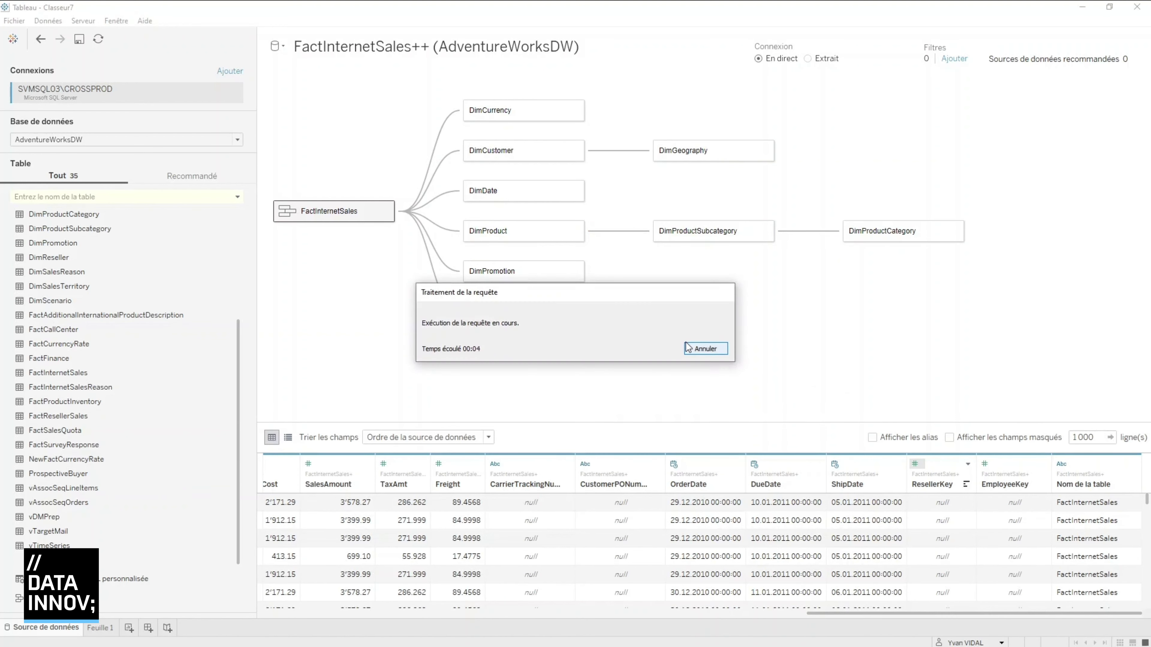
{"action": "left_click", "coordinate": [687, 345]}
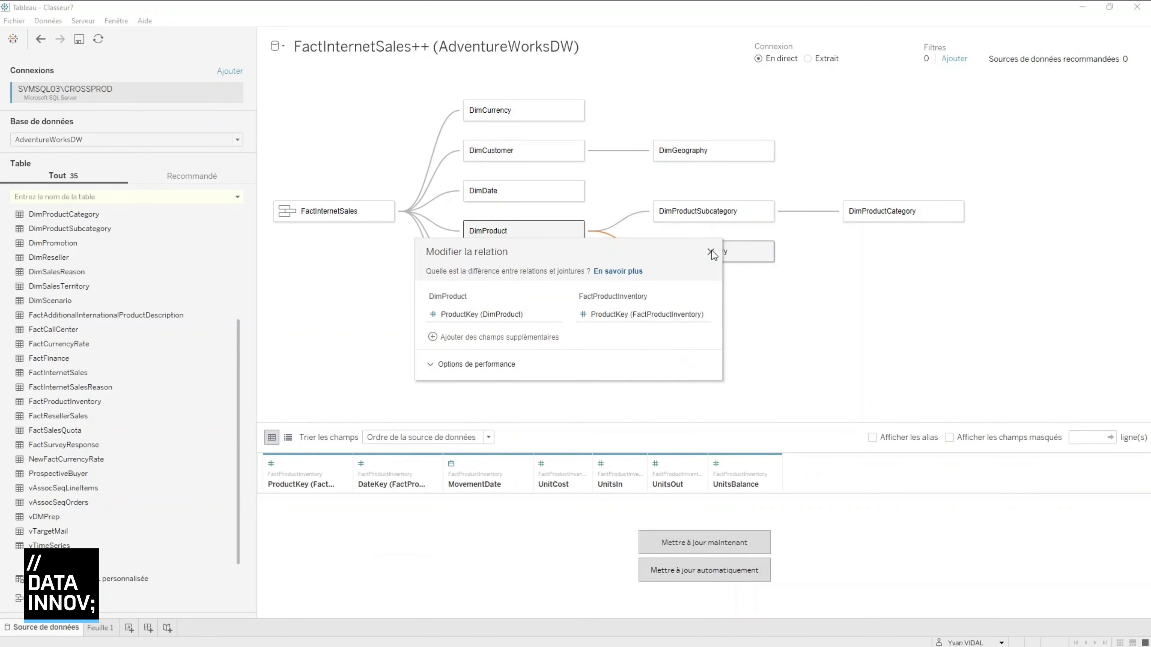
{"action": "left_click", "coordinate": [711, 253]}
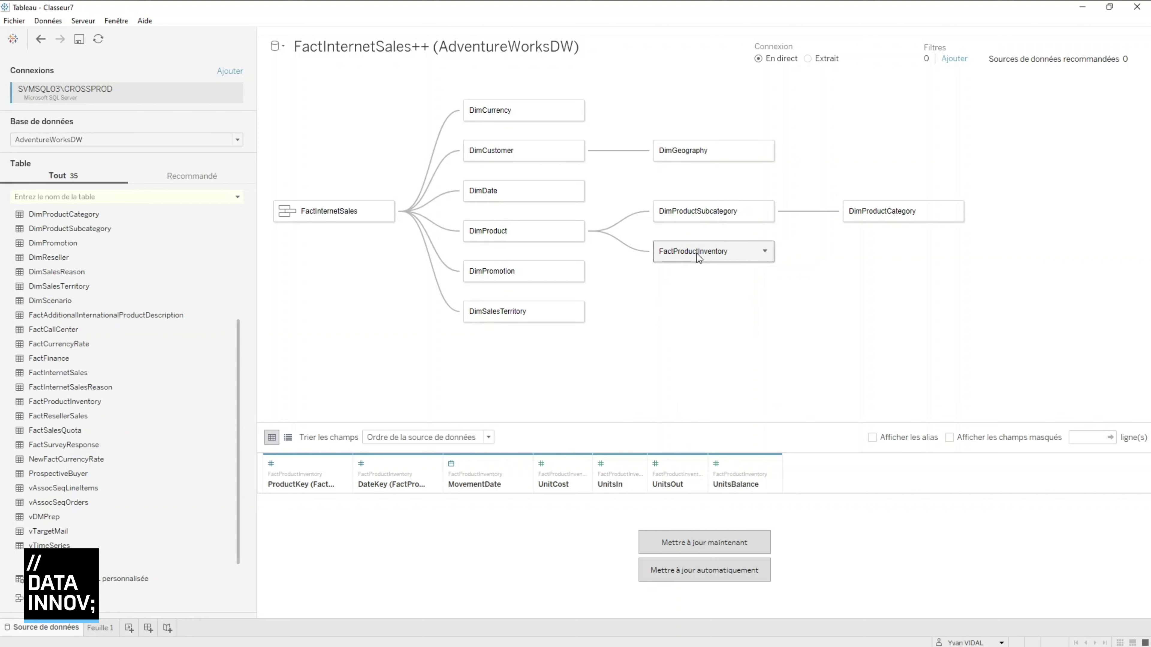
Step: Open the physical layer of FactProductInventory and join the DimDate table to it
{"action": "mouse_move", "coordinate": [697, 254]}
{"action": "left_mouse_down"}
{"action": "mouse_move", "coordinate": [586, 202]}
{"action": "mouse_move", "coordinate": [614, 204]}
{"action": "mouse_move", "coordinate": [583, 205]}
{"action": "mouse_move", "coordinate": [556, 248]}
{"action": "mouse_move", "coordinate": [713, 249]}
{"action": "left_mouse_up"}
{"action": "mouse_move", "coordinate": [697, 262]}
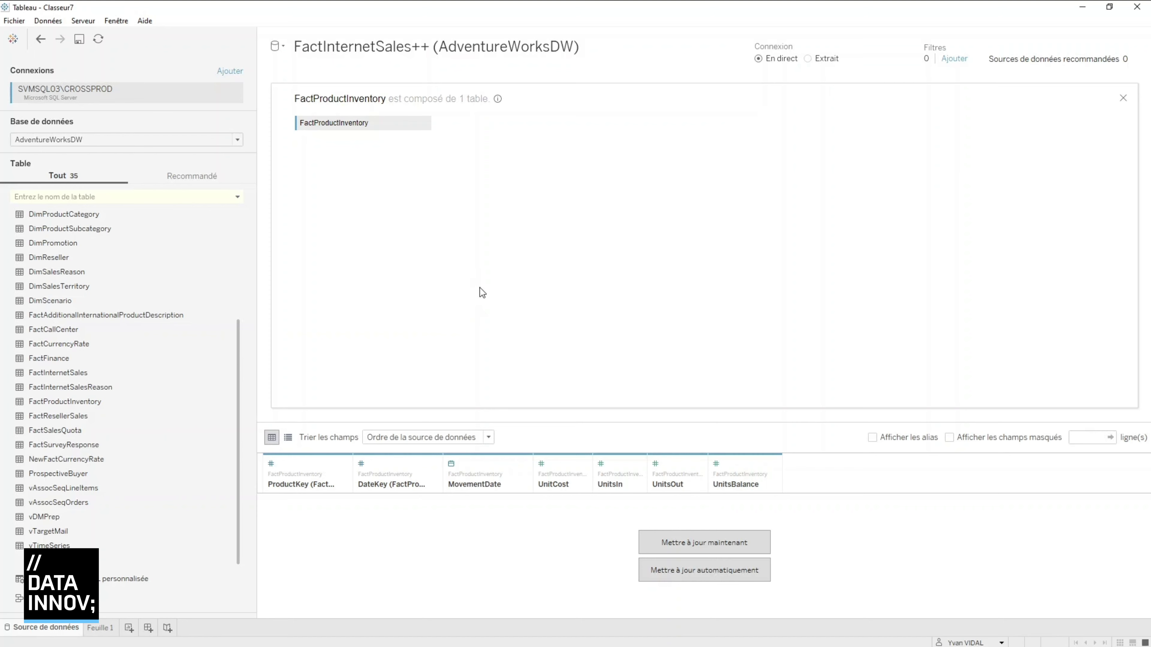
{"action": "scroll", "coordinate": [57, 374], "scroll_direction": "up", "scroll_amount": 4}
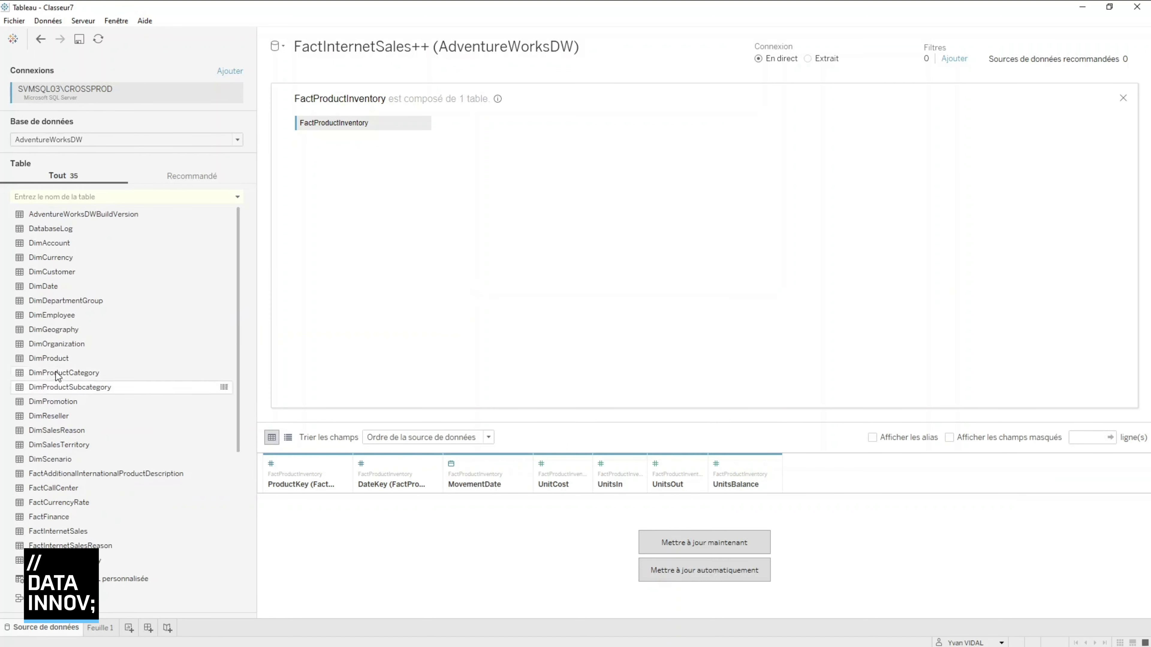
{"action": "left_click_drag", "start_coordinate": [54, 287], "coordinate": [517, 278]}
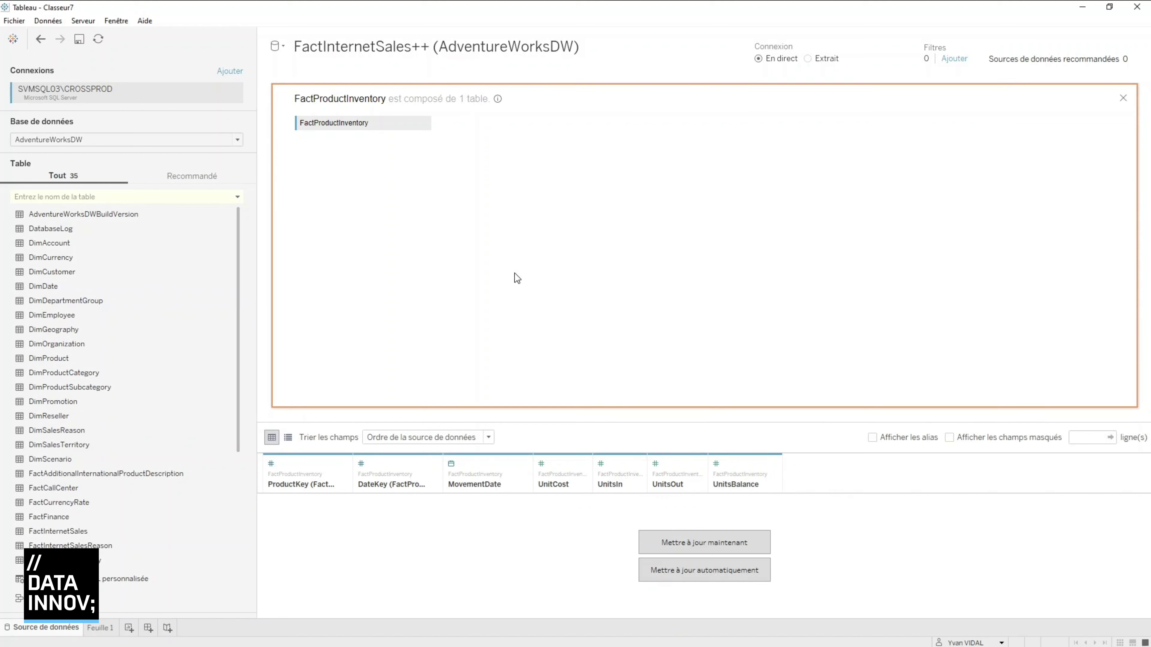
{"action": "left_click_drag", "start_coordinate": [514, 273], "coordinate": [514, 273]}
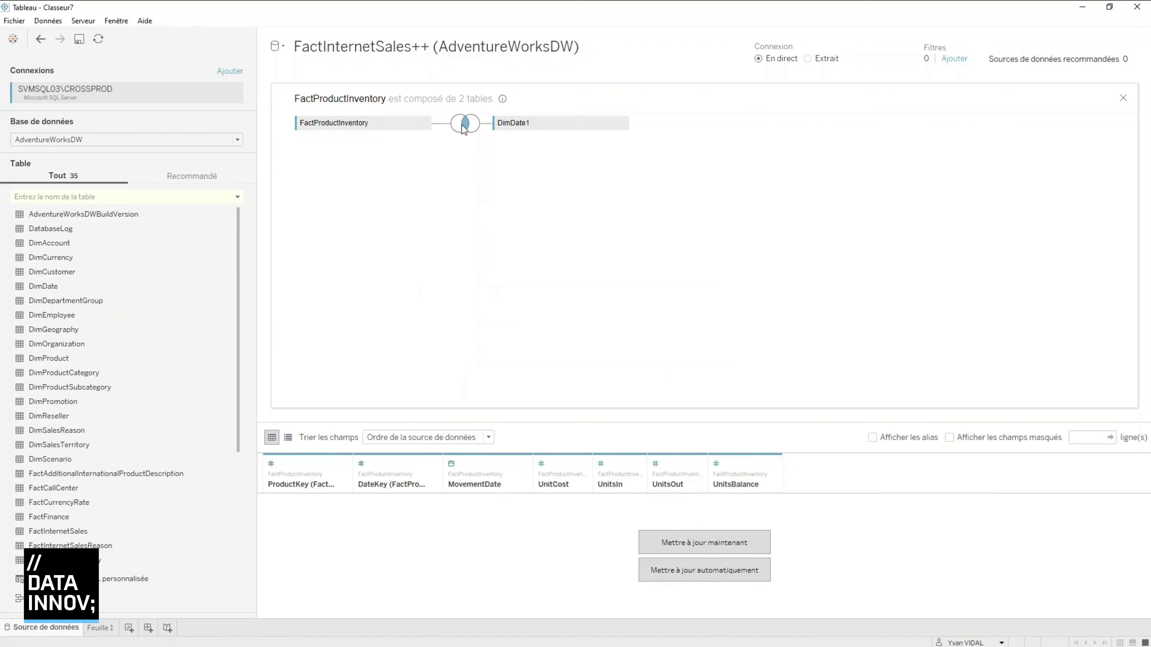
Step: Review the join type, key fields and comparison operator of the join between FactProductInventory and the date table
{"action": "left_click", "coordinate": [464, 125]}
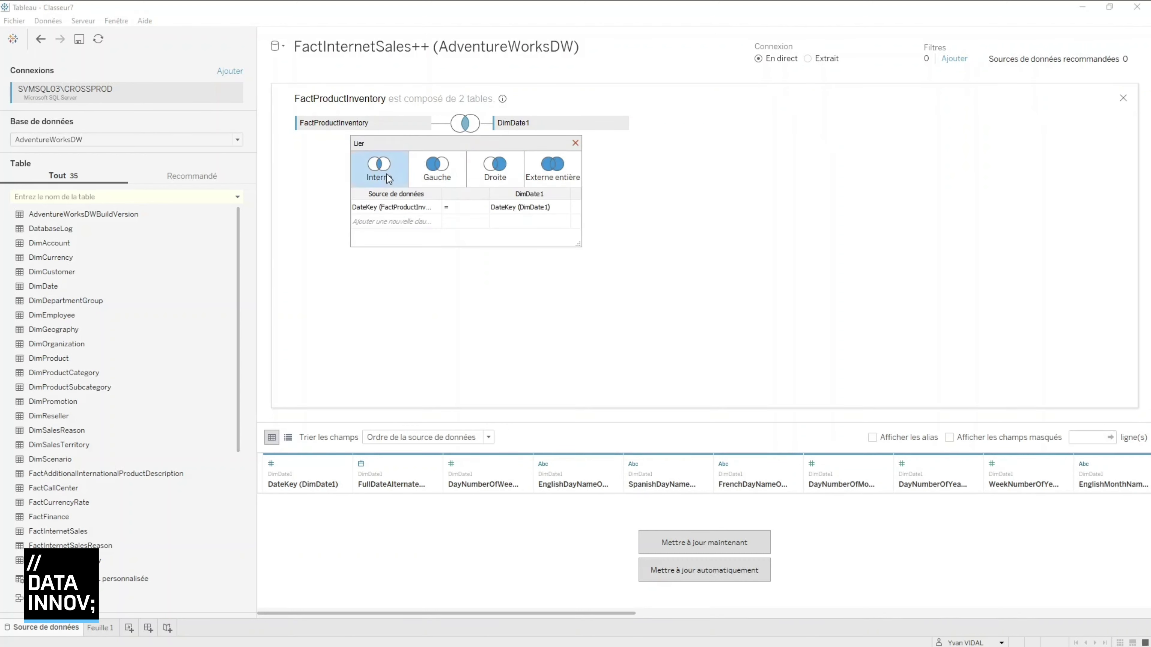
{"action": "mouse_move", "coordinate": [455, 215]}
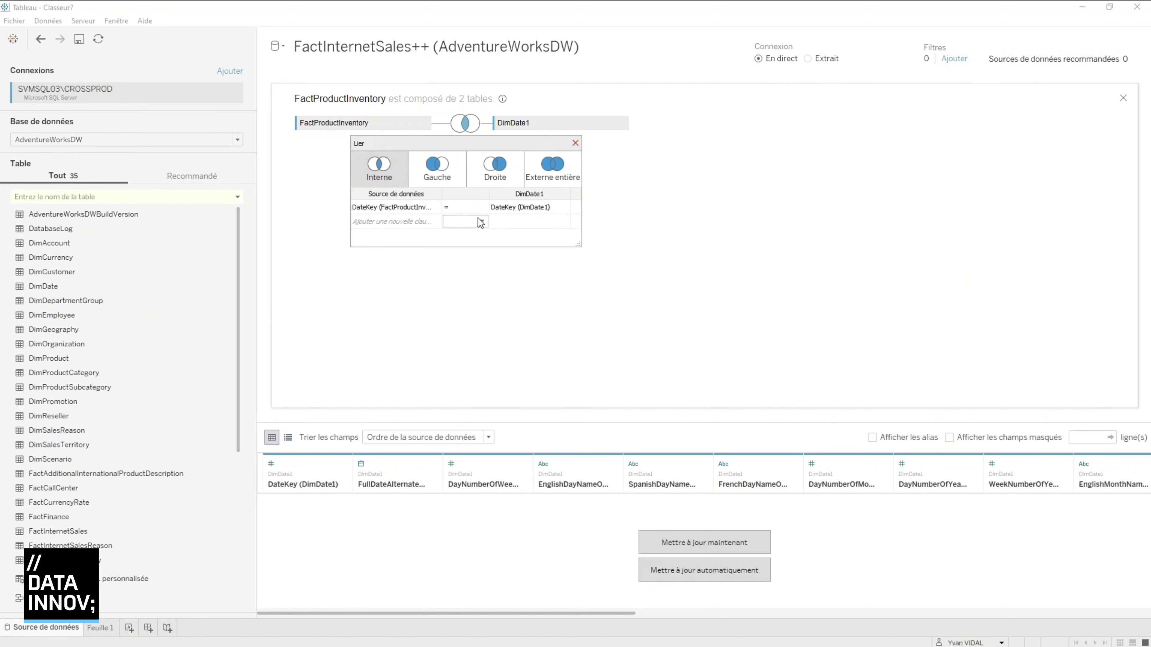
{"action": "left_click", "coordinate": [482, 206]}
{"action": "left_click", "coordinate": [484, 205]}
{"action": "left_click", "coordinate": [575, 143]}
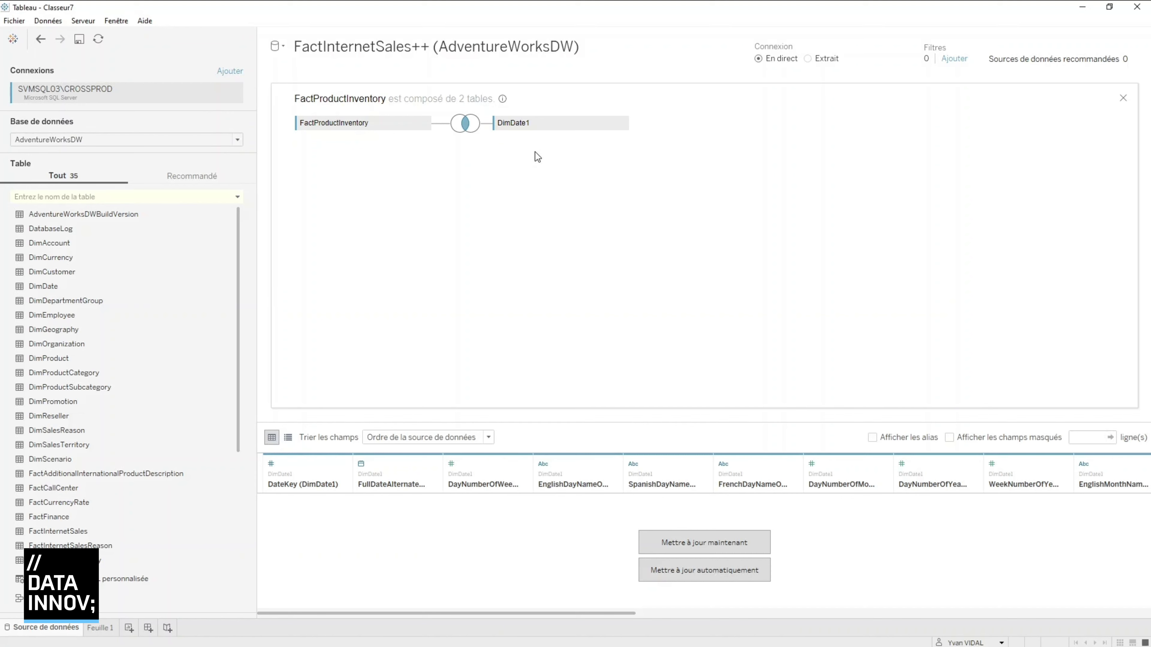
Step: Close the physical layer of FactProductInventory and add DimGeography a second time, related to DimSalesTerritory
{"action": "left_click", "coordinate": [1123, 98]}
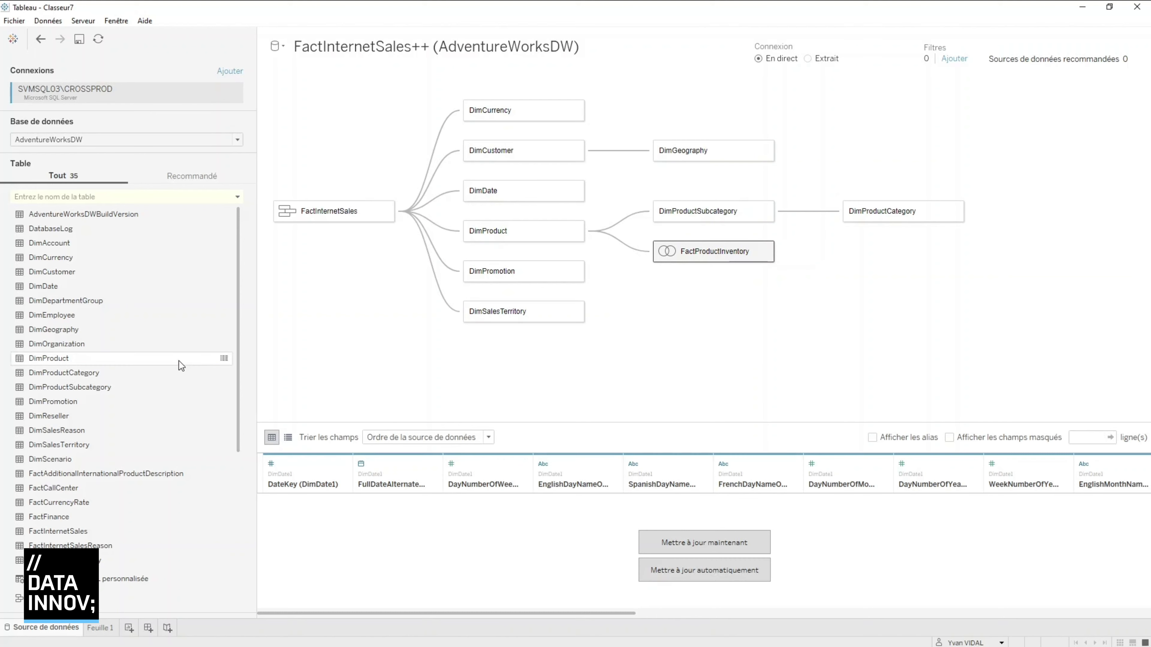
{"action": "left_click_drag", "start_coordinate": [122, 331], "coordinate": [694, 353]}
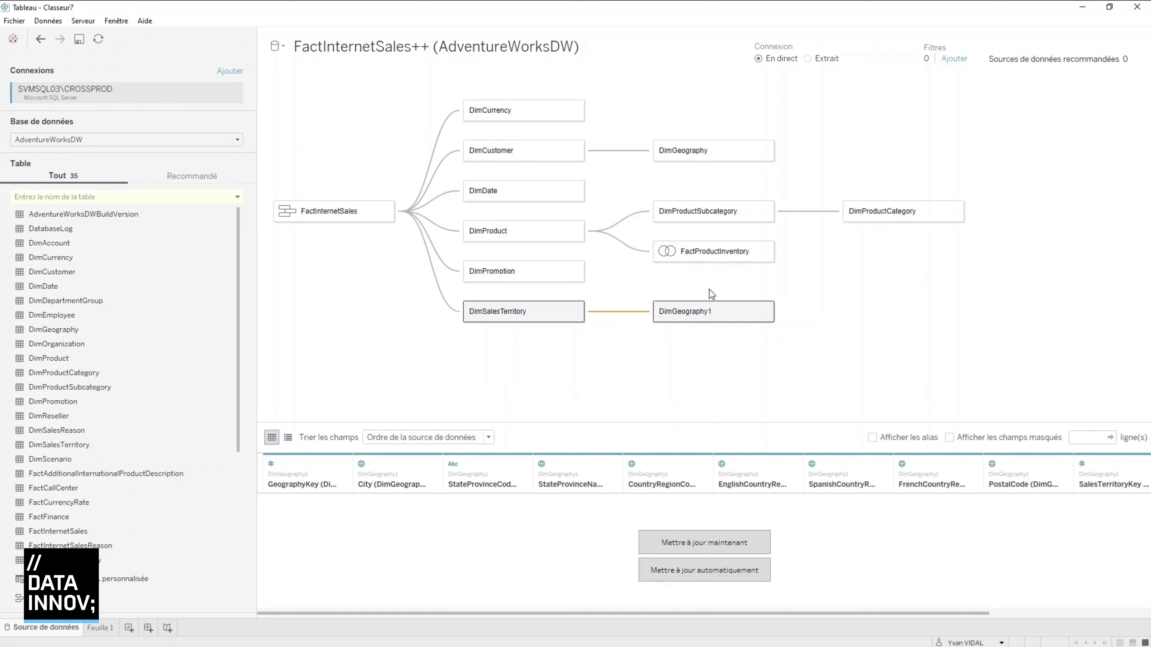
{"action": "left_click", "coordinate": [711, 252]}
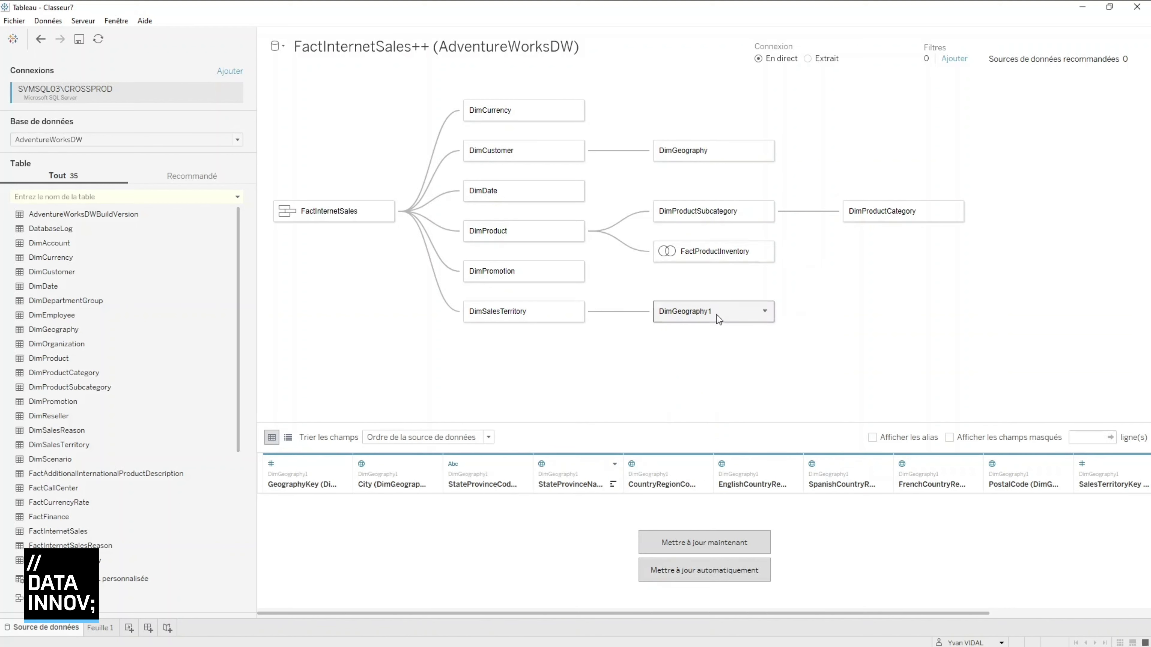
{"action": "left_click", "coordinate": [716, 254]}
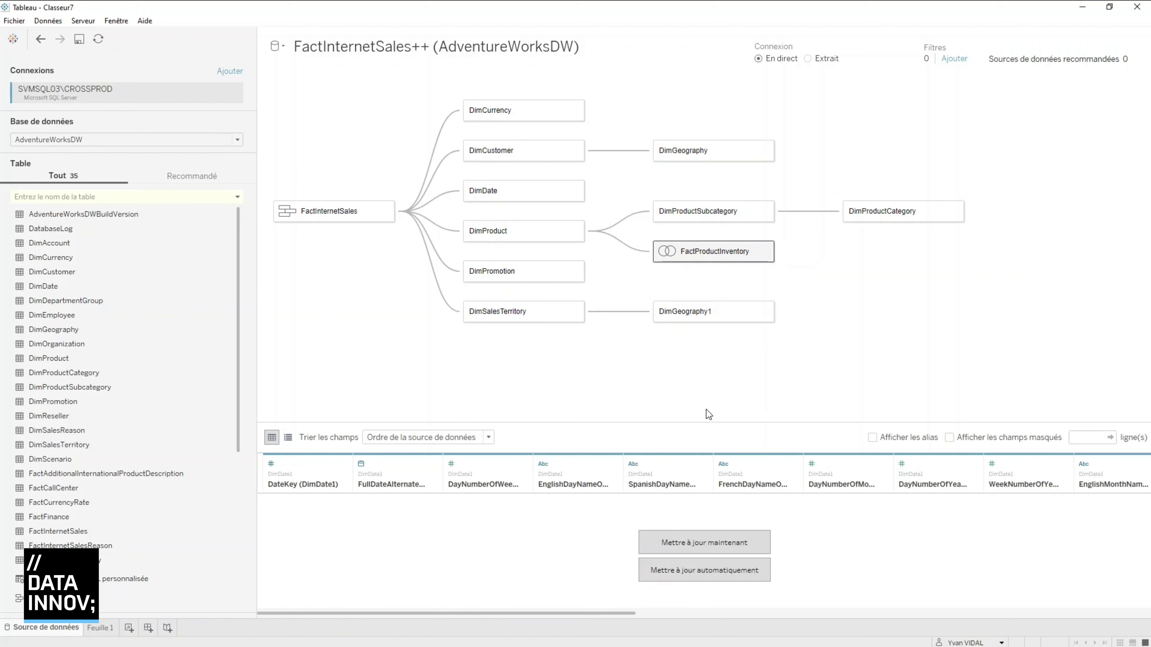
Step: Load the data preview of the DimGeography table related to DimCustomer and enlarge the preview area
{"action": "left_click_drag", "start_coordinate": [724, 422], "coordinate": [724, 373]}
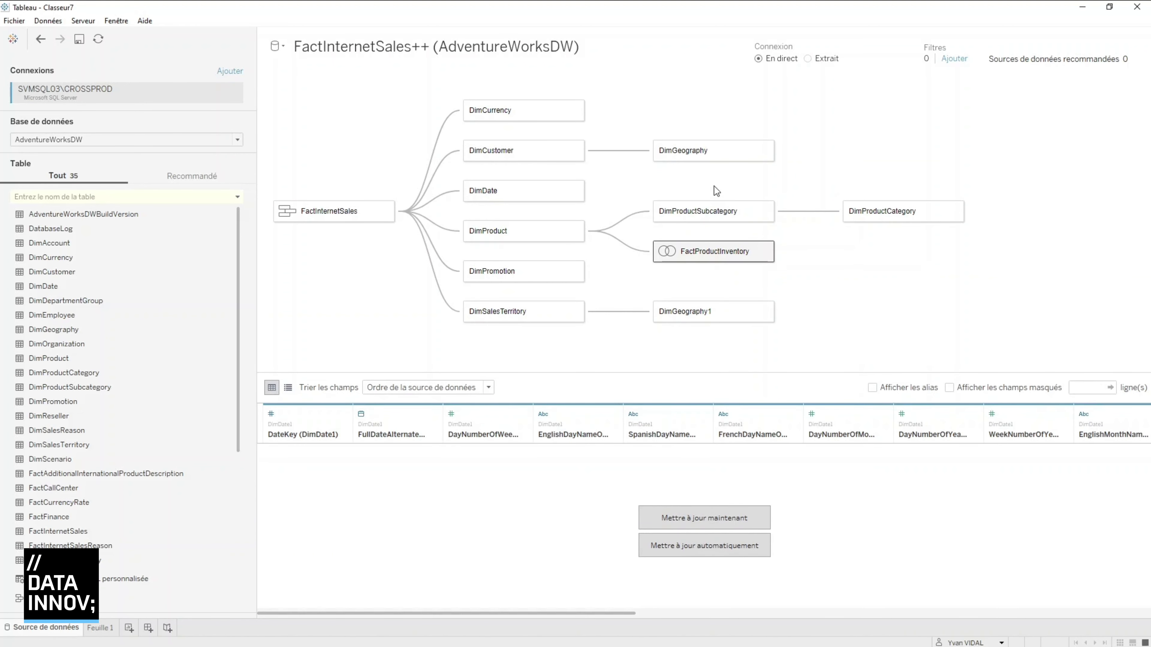
{"action": "left_click", "coordinate": [715, 157]}
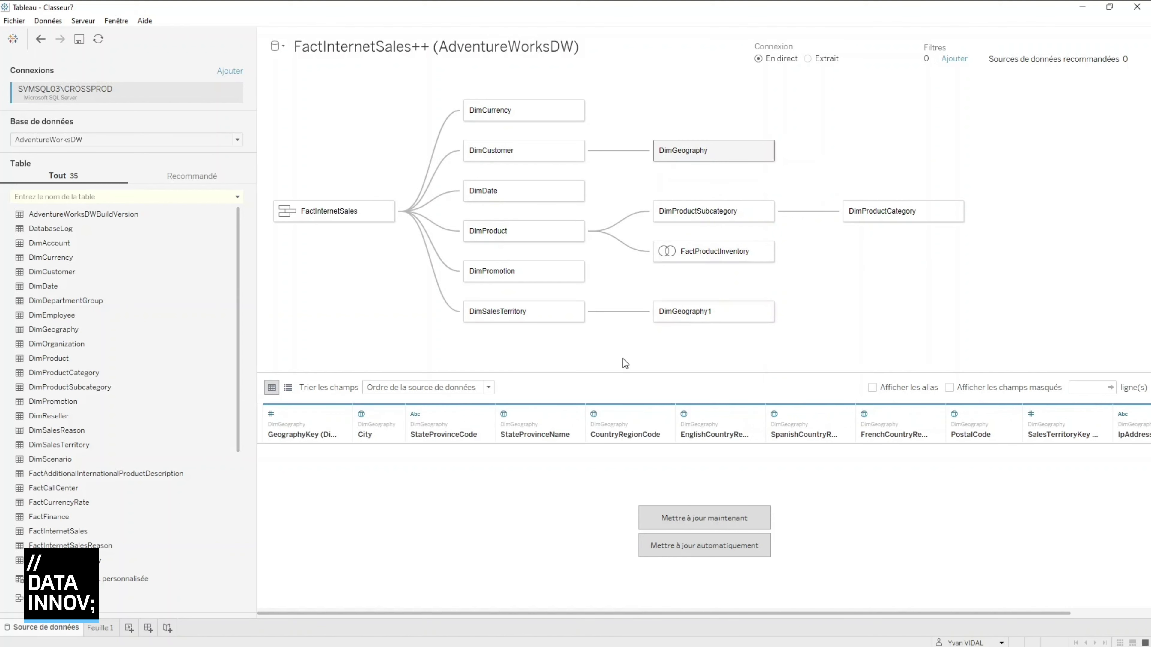
{"action": "left_click", "coordinate": [362, 414]}
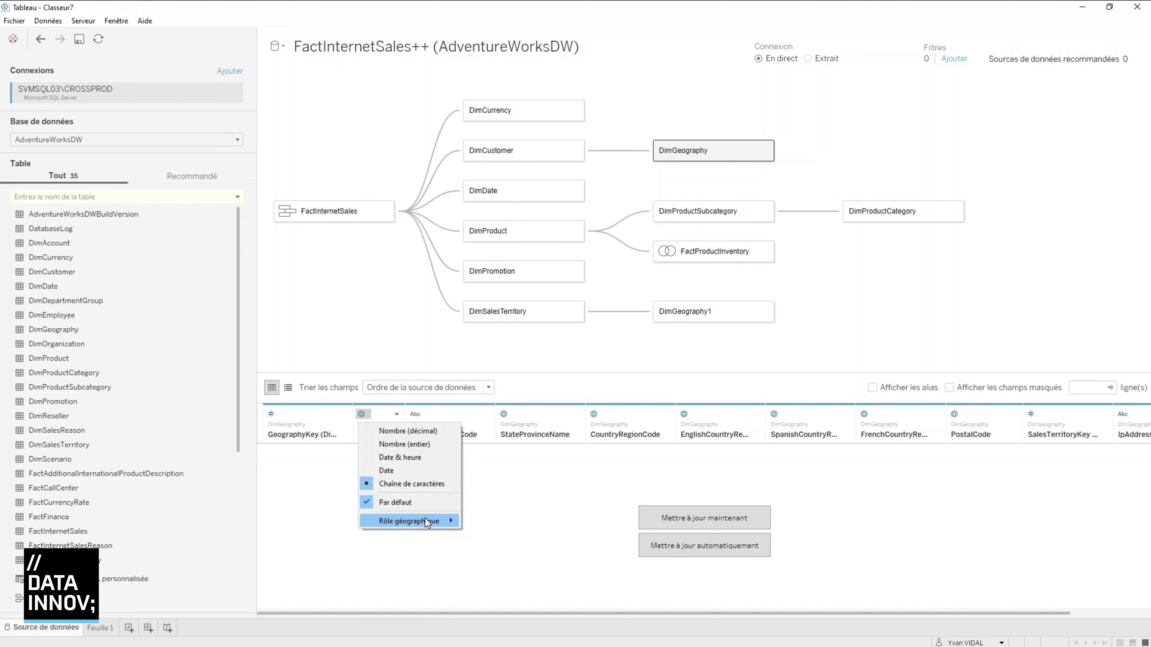
{"action": "mouse_move", "coordinate": [427, 522]}
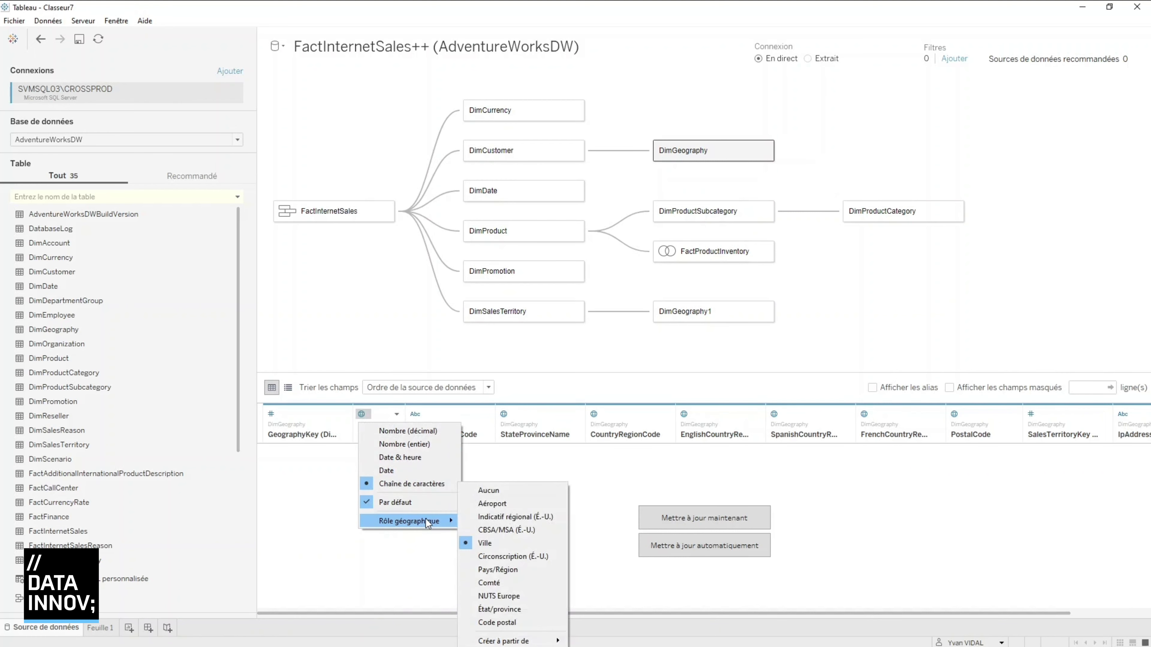
{"action": "left_click", "coordinate": [425, 560]}
{"action": "left_click", "coordinate": [734, 517]}
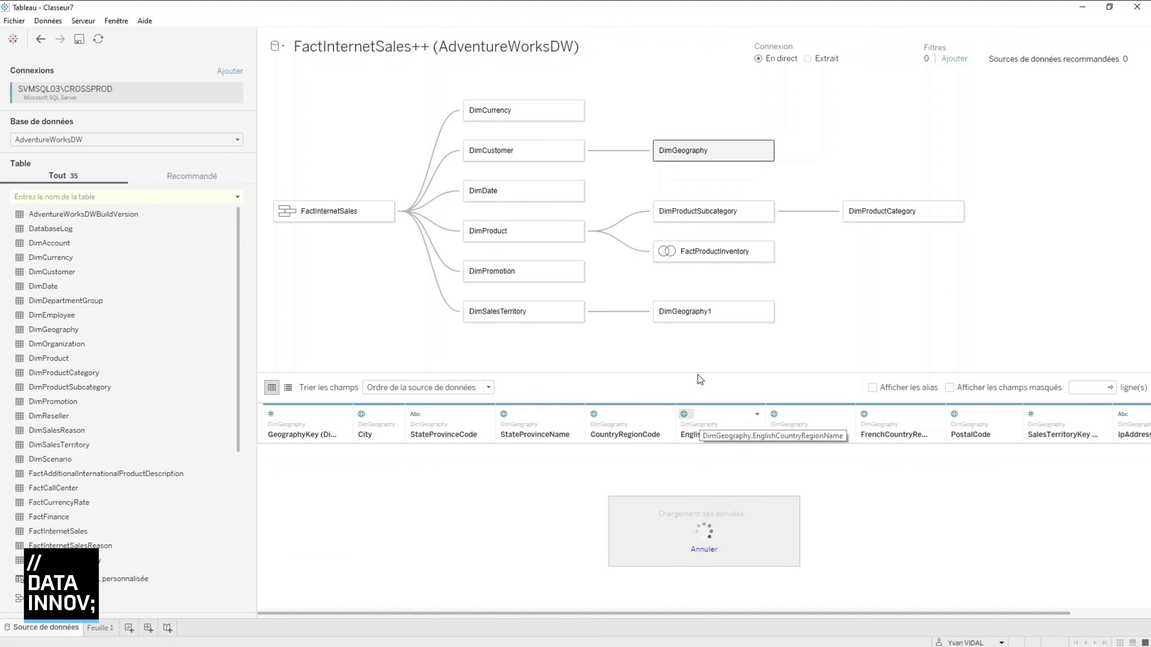
{"action": "left_click_drag", "start_coordinate": [698, 375], "coordinate": [714, 284]}
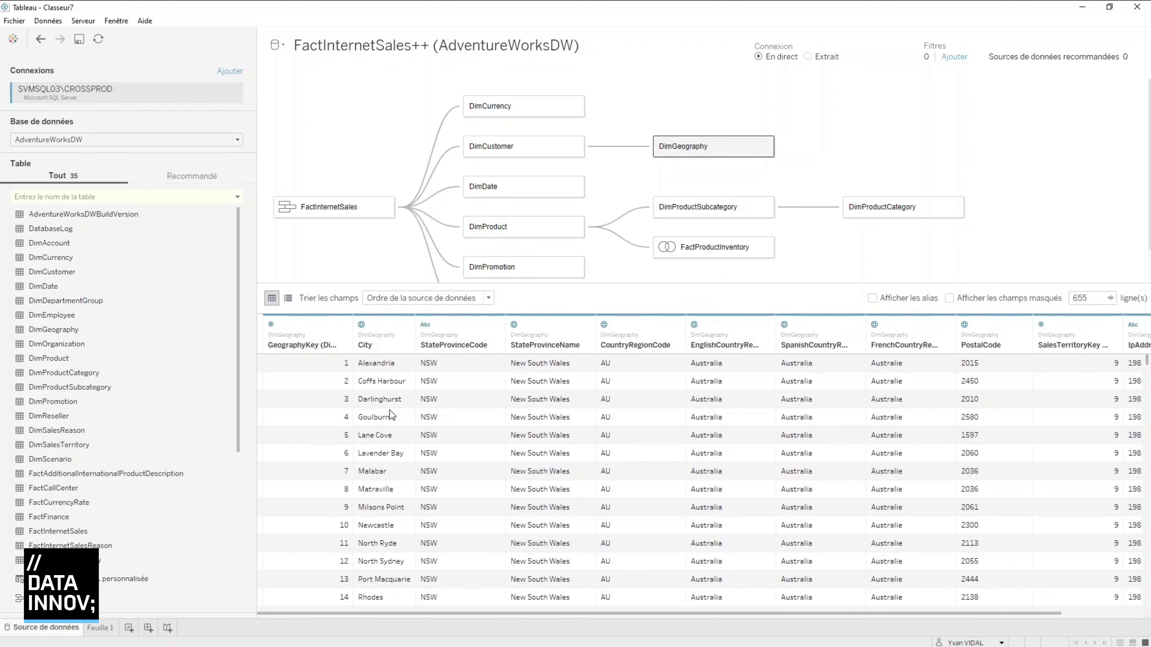
Step: Review the geographic roles assigned to the City, StateProvinceName and EnglishCountryRegionName fields of DimGeography
{"action": "mouse_move", "coordinate": [359, 333]}
{"action": "left_click", "coordinate": [362, 325]}
{"action": "mouse_move", "coordinate": [416, 432]}
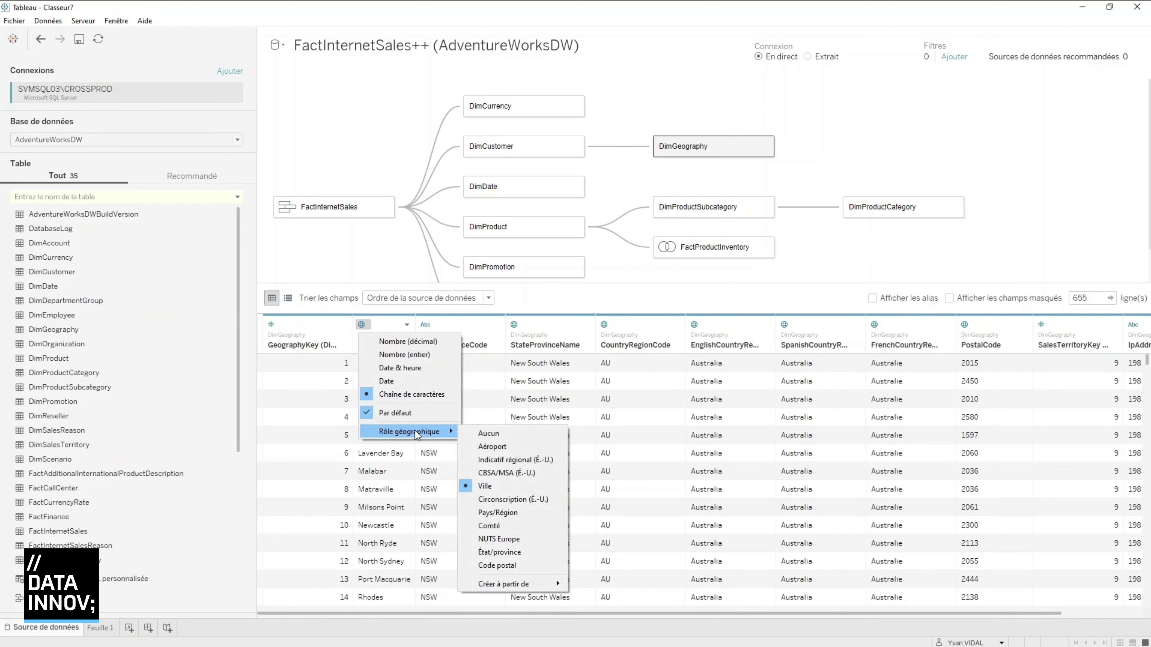
{"action": "left_click", "coordinate": [541, 488]}
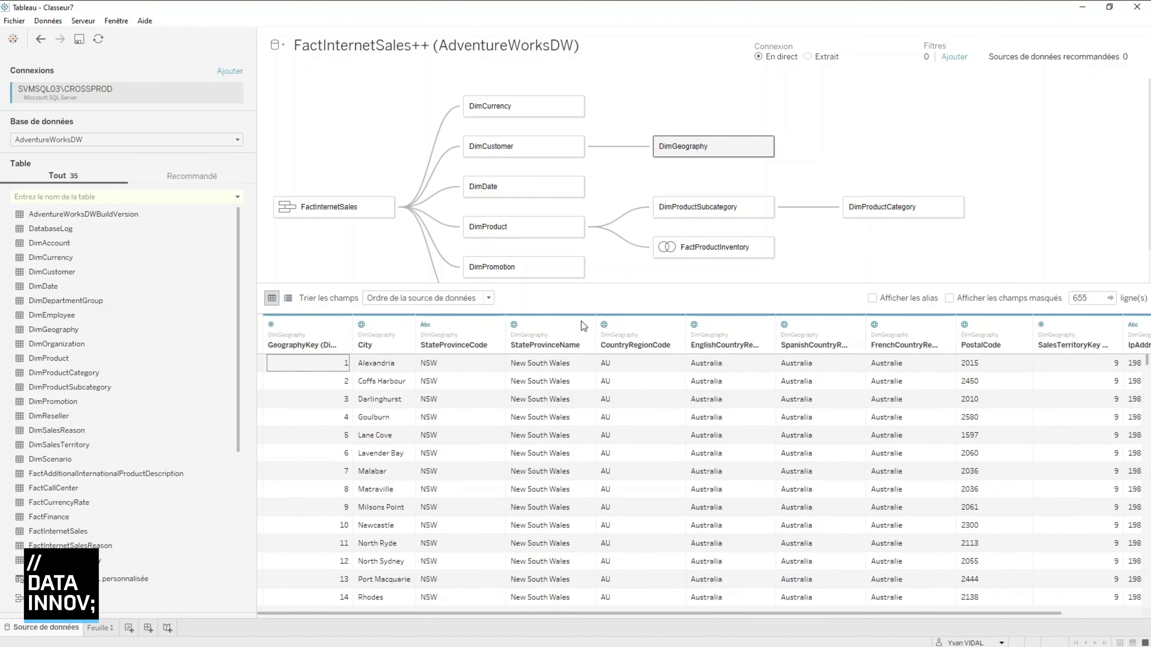
{"action": "left_click", "coordinate": [514, 325]}
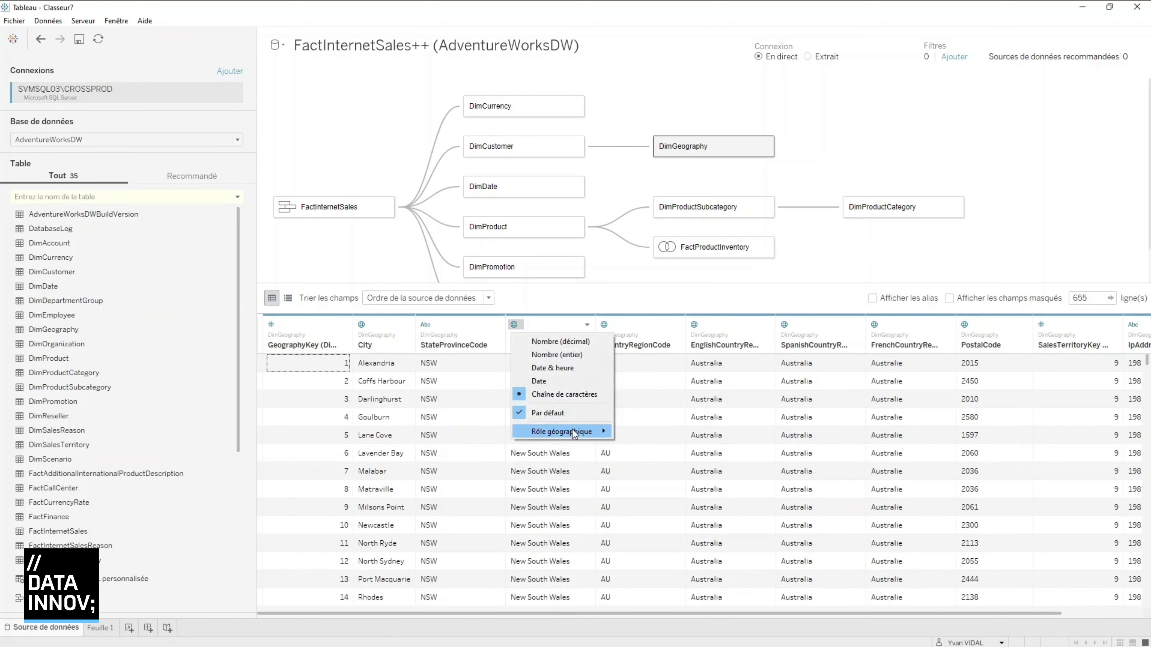
{"action": "mouse_move", "coordinate": [572, 429]}
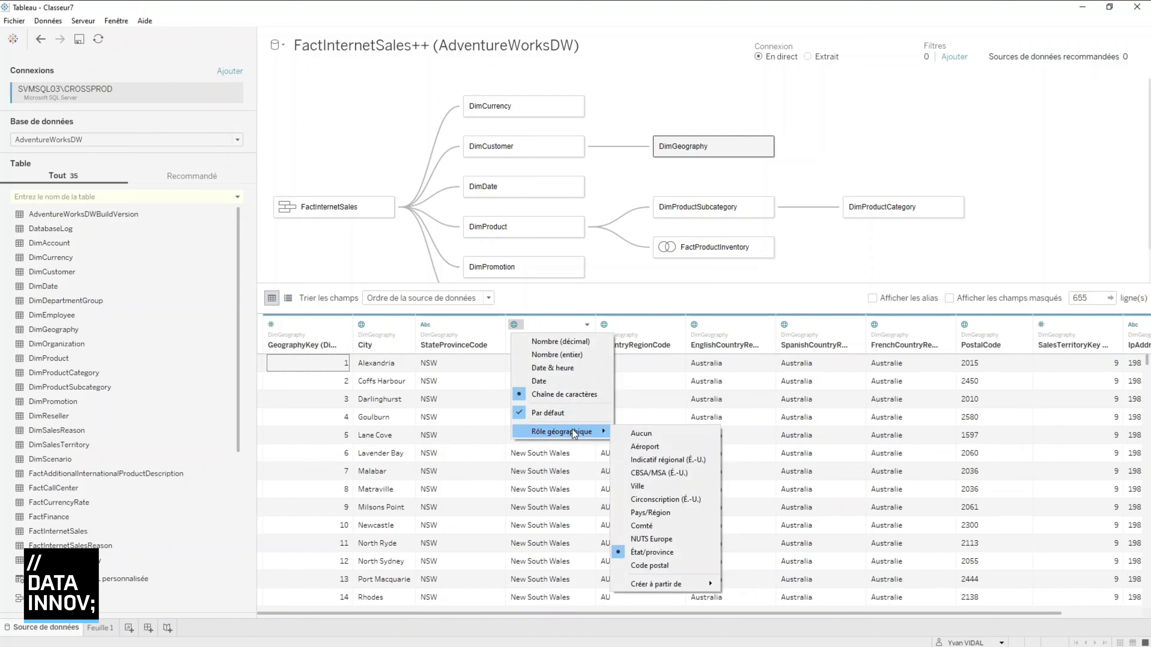
{"action": "left_click", "coordinate": [725, 316]}
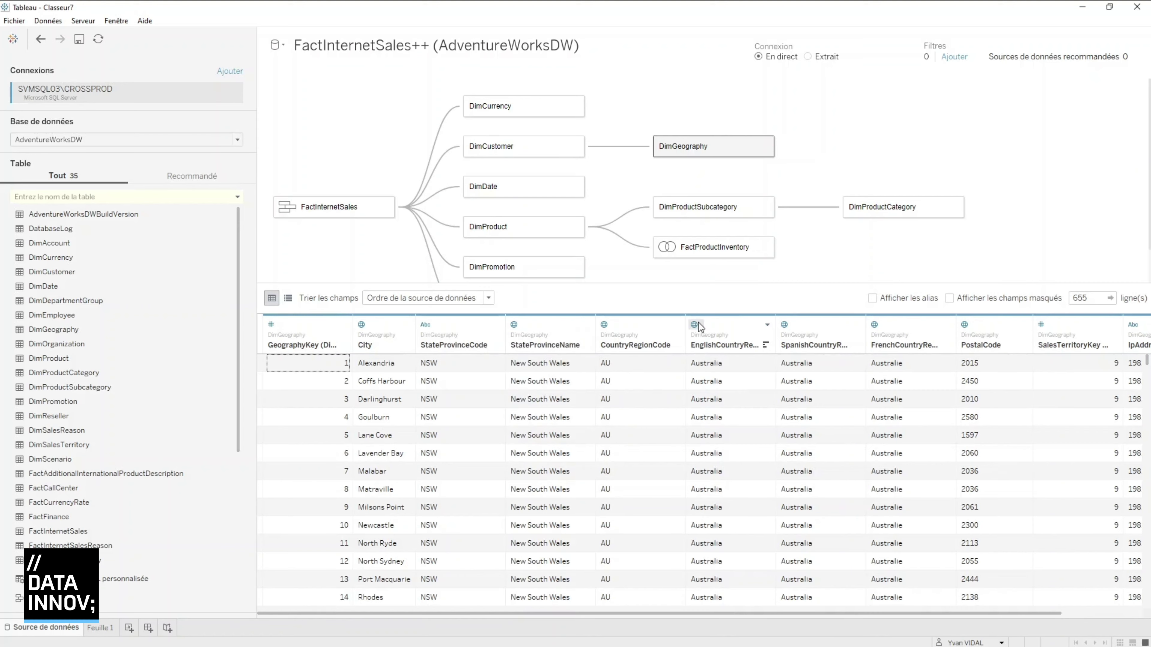
{"action": "left_click", "coordinate": [699, 323]}
{"action": "mouse_move", "coordinate": [784, 433]}
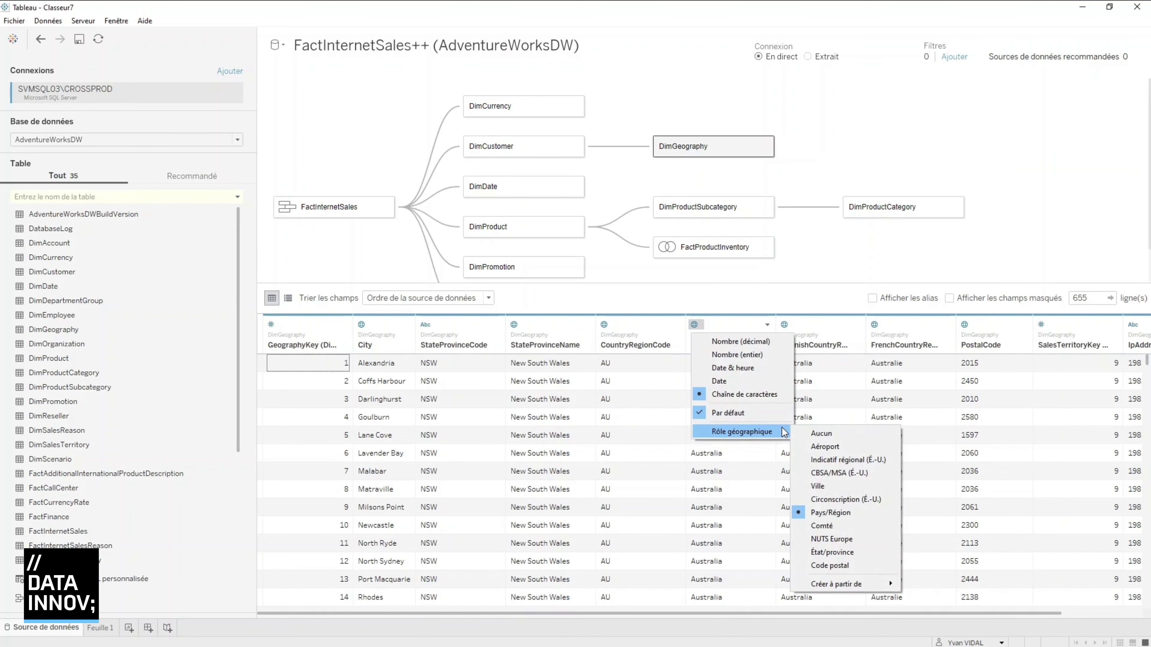
{"action": "left_click", "coordinate": [836, 301]}
{"action": "left_click_drag", "start_coordinate": [835, 284], "coordinate": [847, 399]}
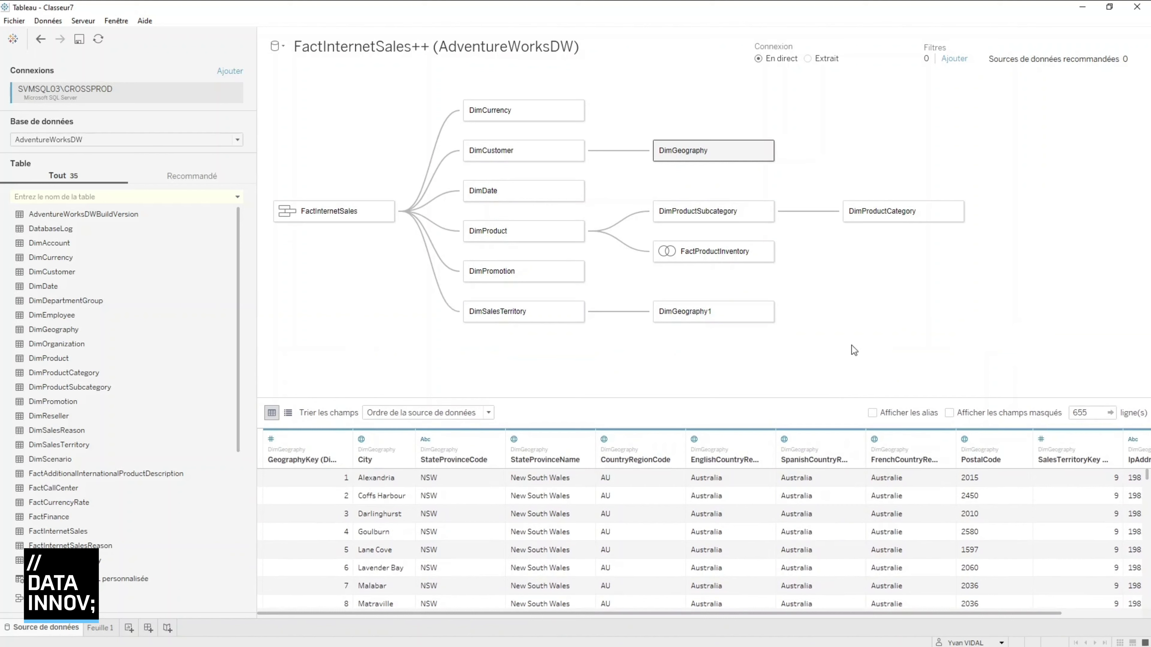
Step: Try the extract connection, compare its logical and physical table storage options, and return to the live connection
{"action": "left_click", "coordinate": [808, 58]}
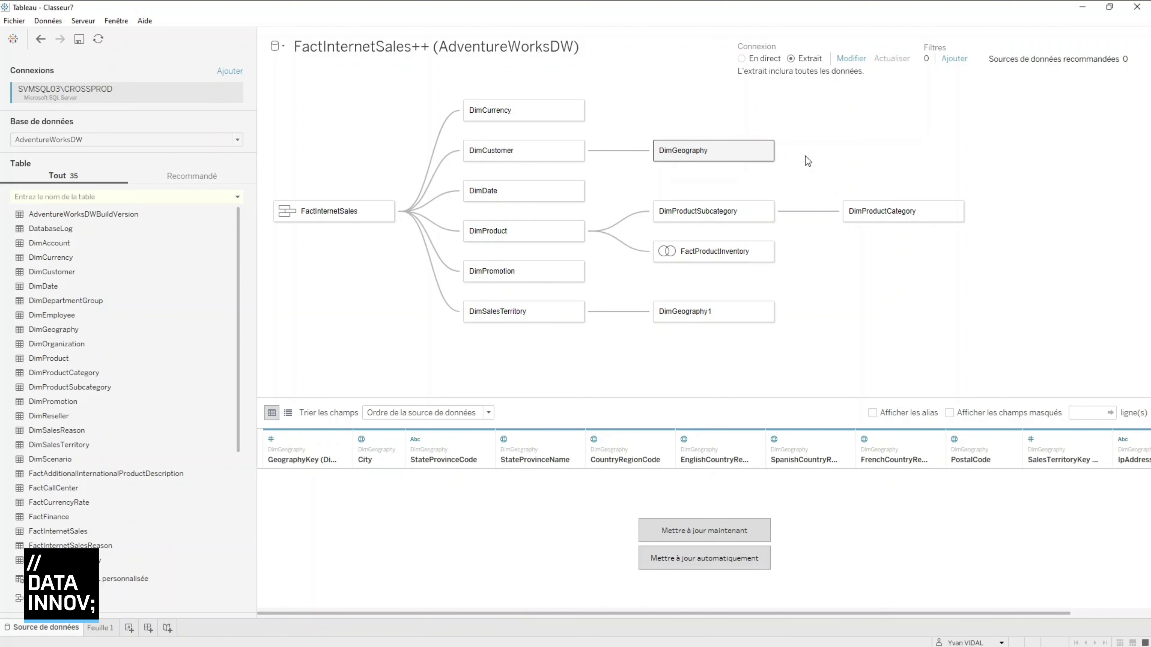
{"action": "left_click", "coordinate": [851, 59]}
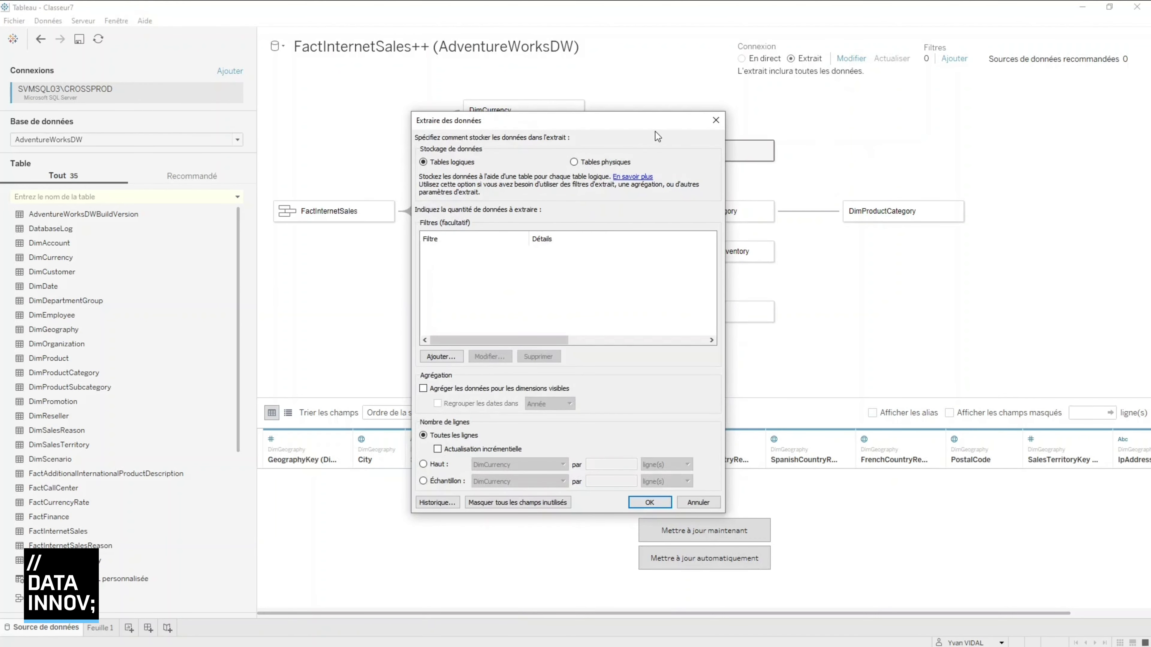
{"action": "left_click_drag", "start_coordinate": [655, 131], "coordinate": [727, 113]}
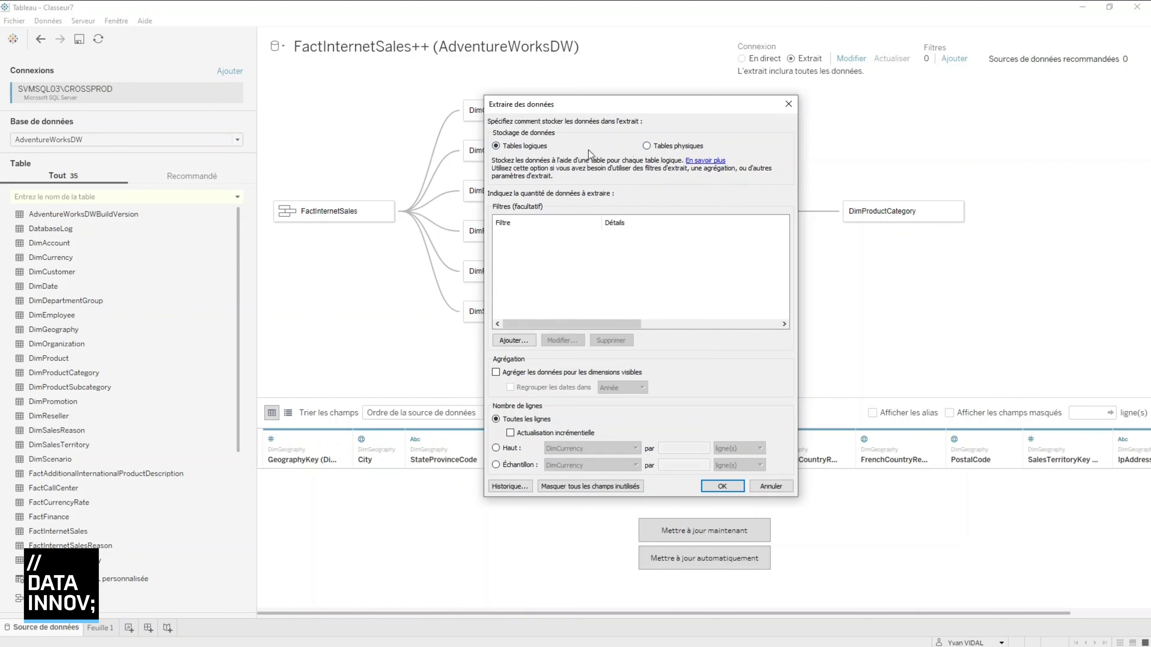
{"action": "left_click", "coordinate": [646, 146]}
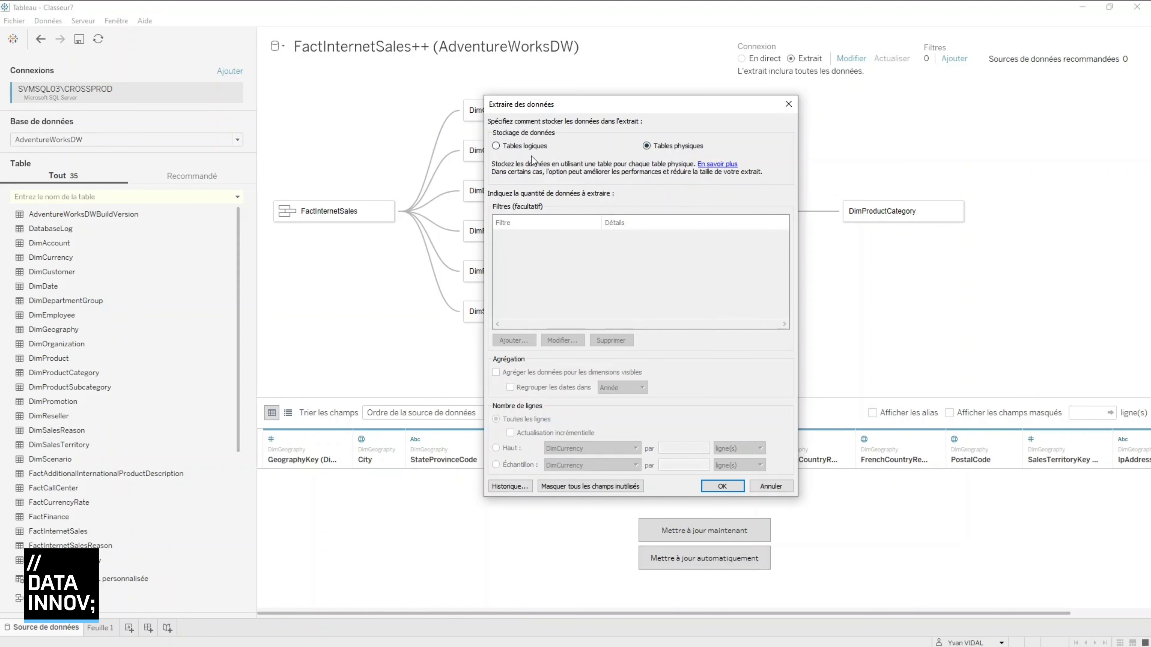
{"action": "left_click", "coordinate": [519, 148]}
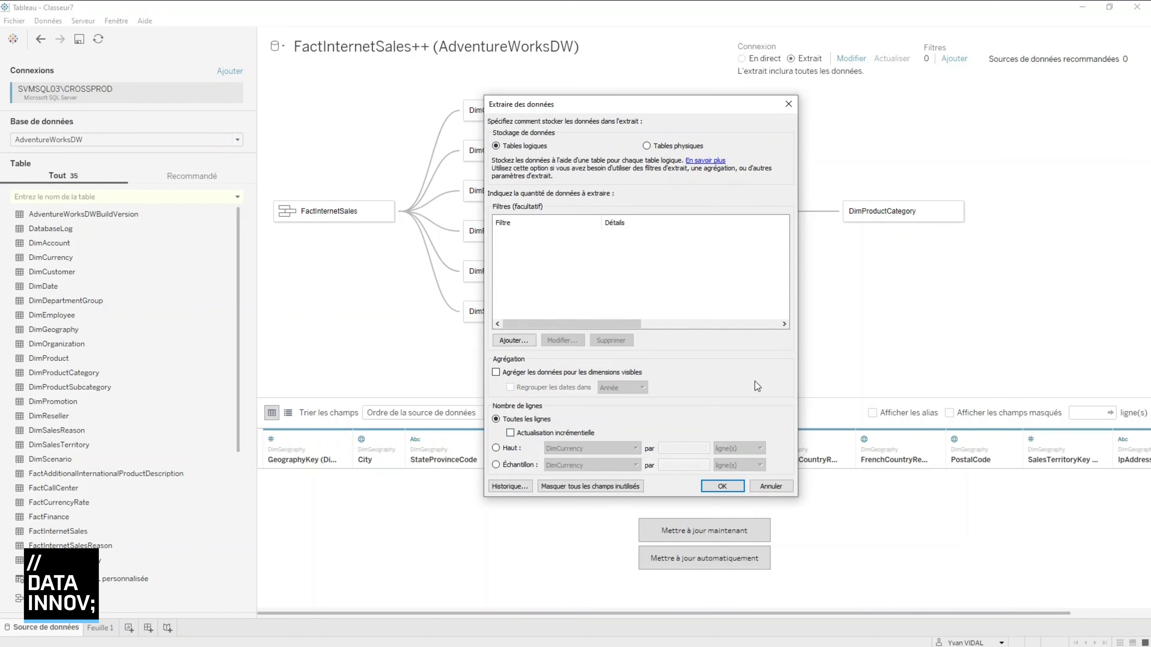
{"action": "left_click", "coordinate": [789, 105]}
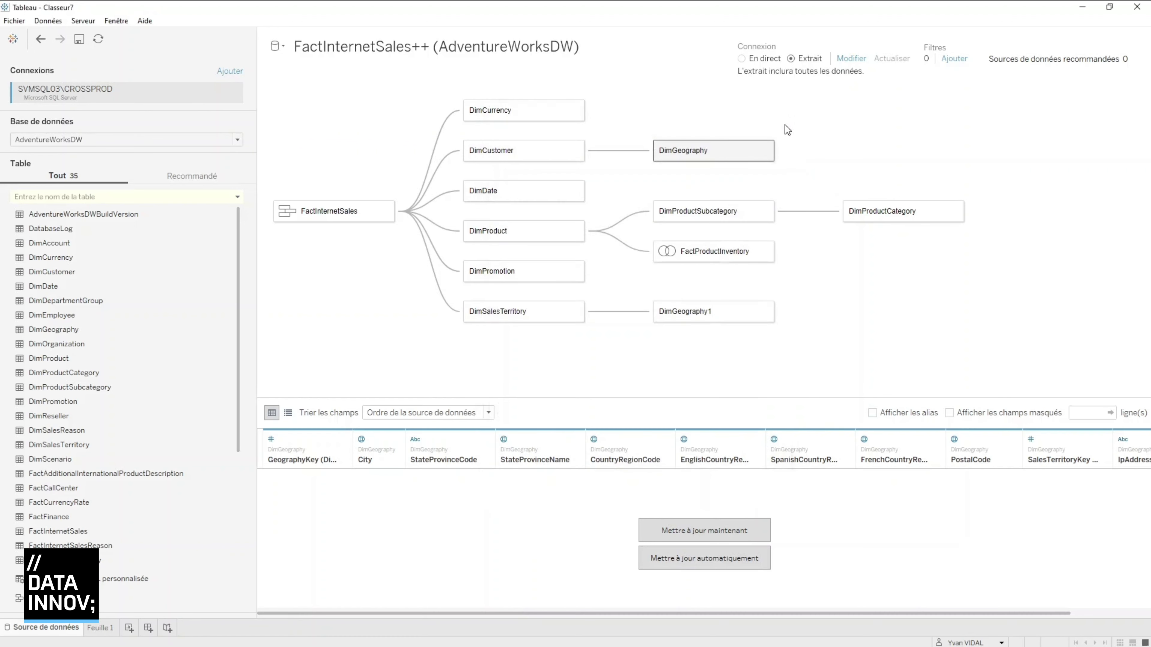
{"action": "left_click", "coordinate": [742, 59]}
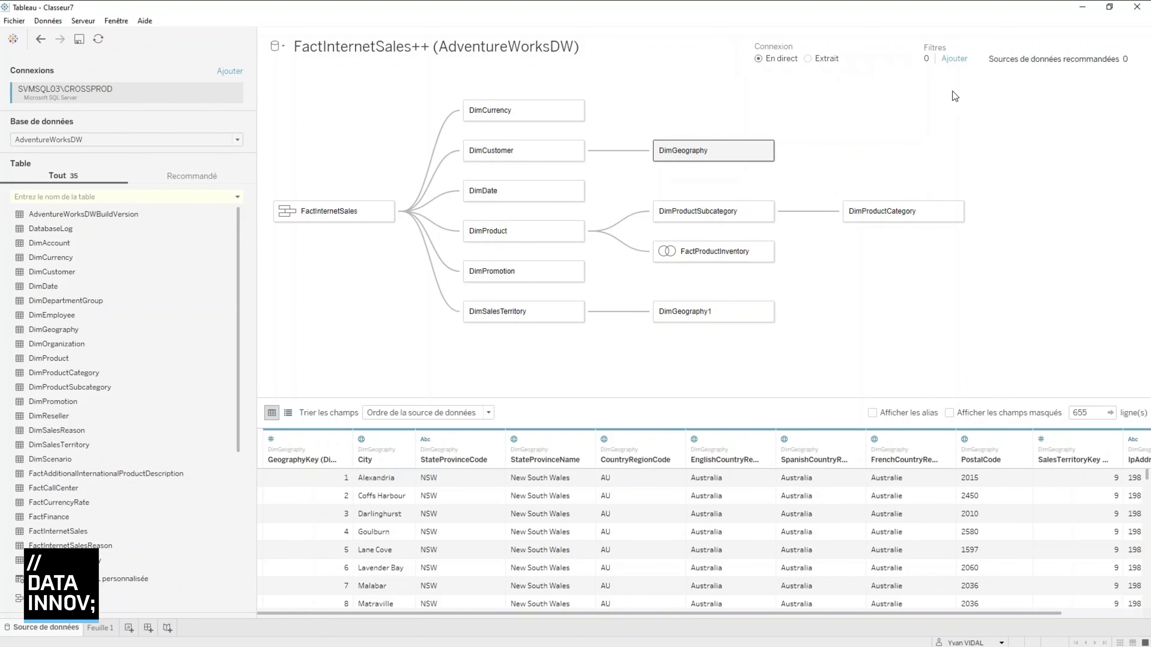
Step: Start a data source filter on the OrderDate field using the relative date type
{"action": "left_click", "coordinate": [955, 60]}
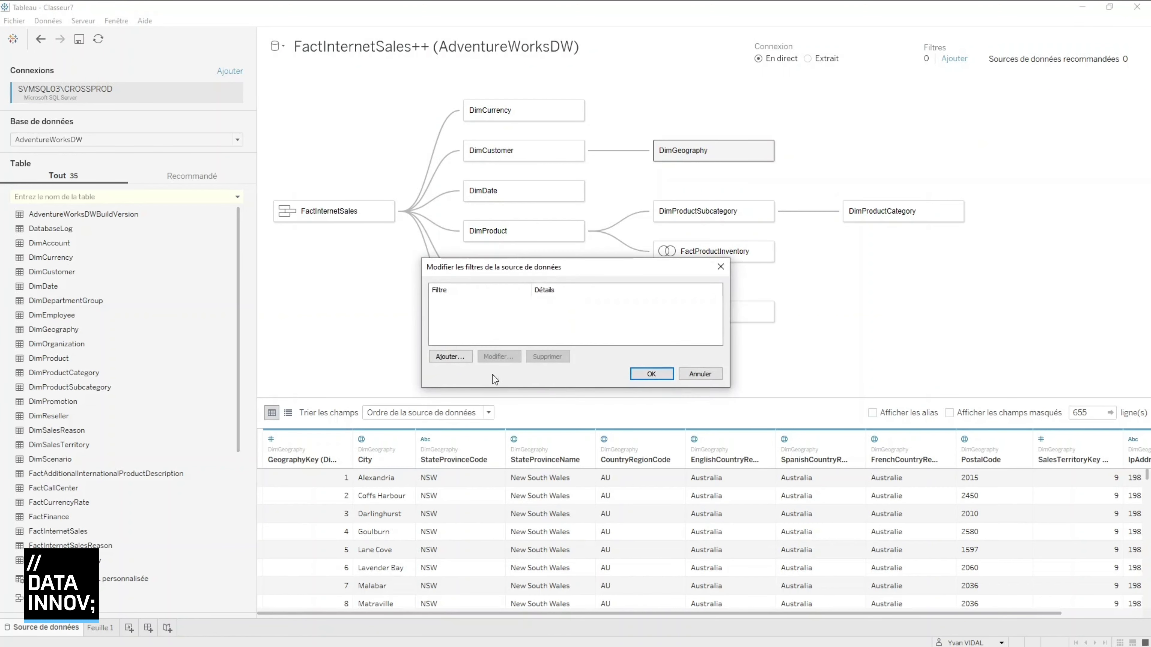
{"action": "left_click", "coordinate": [450, 356]}
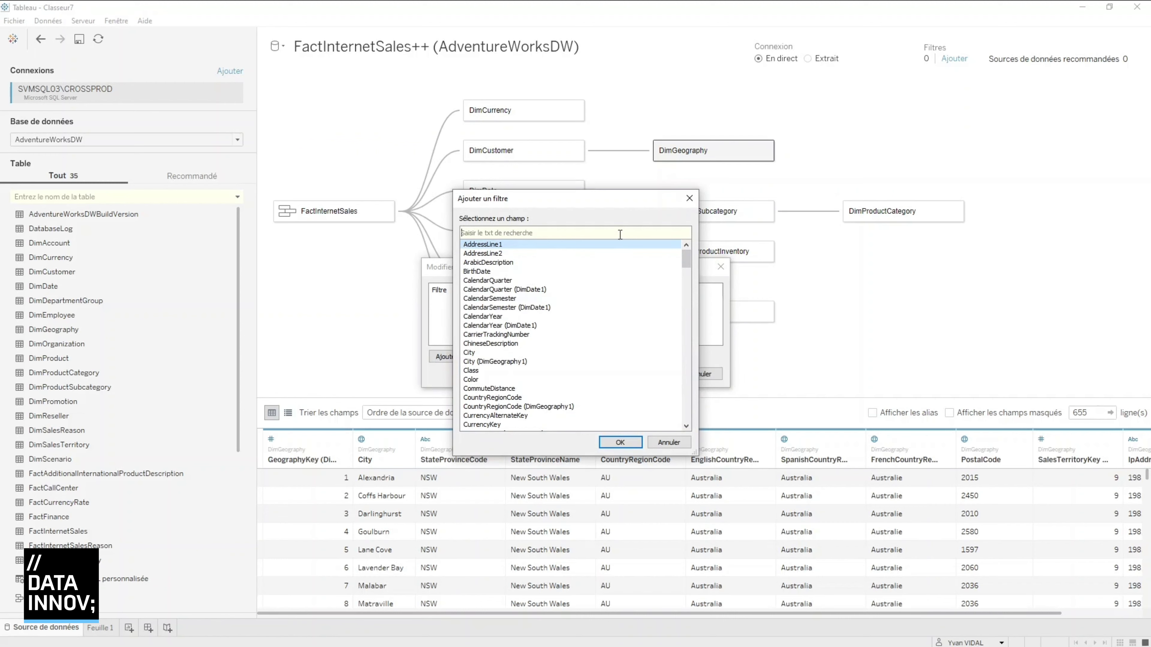
{"action": "type", "text": "order"}
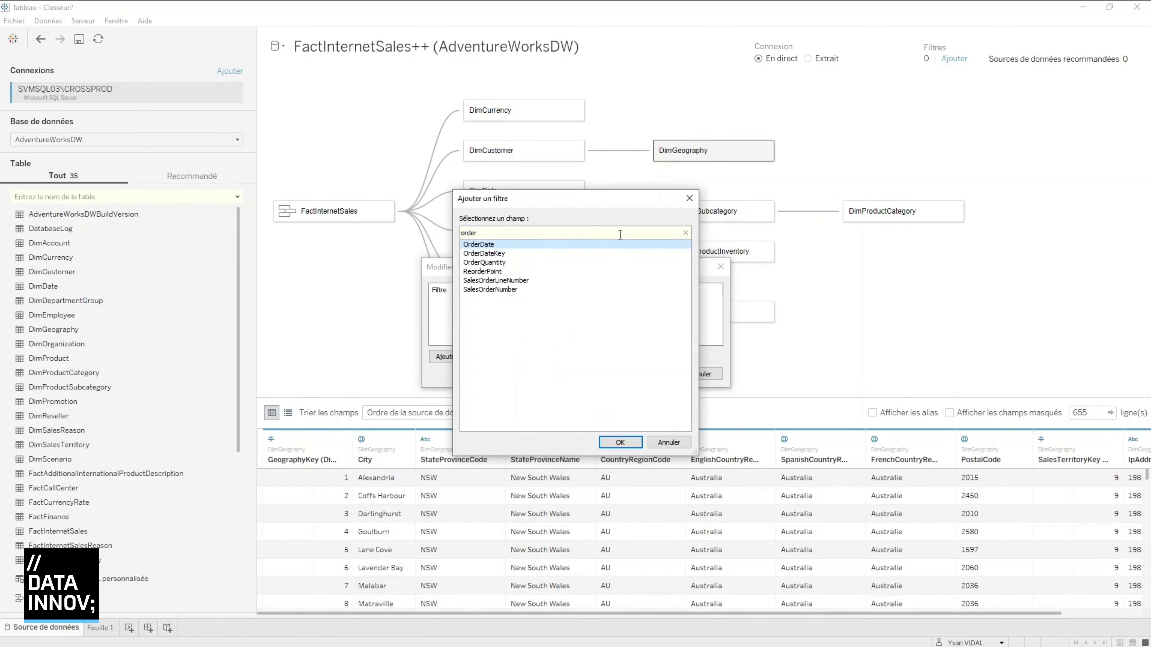
{"action": "left_click", "coordinate": [625, 445]}
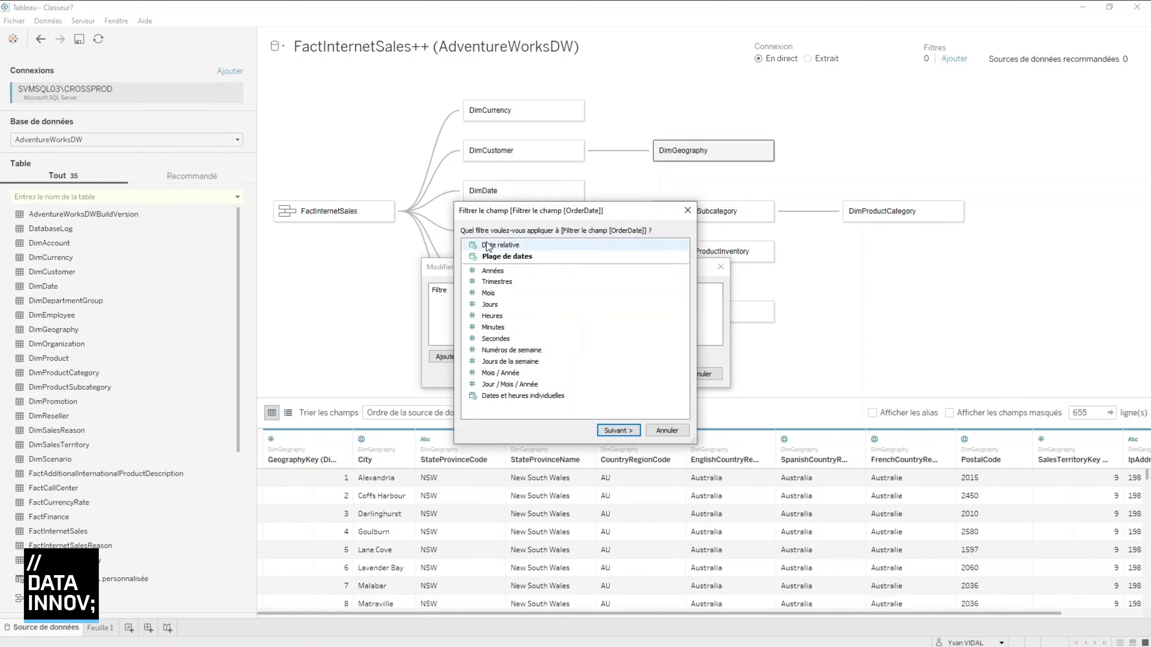
{"action": "left_click", "coordinate": [501, 245]}
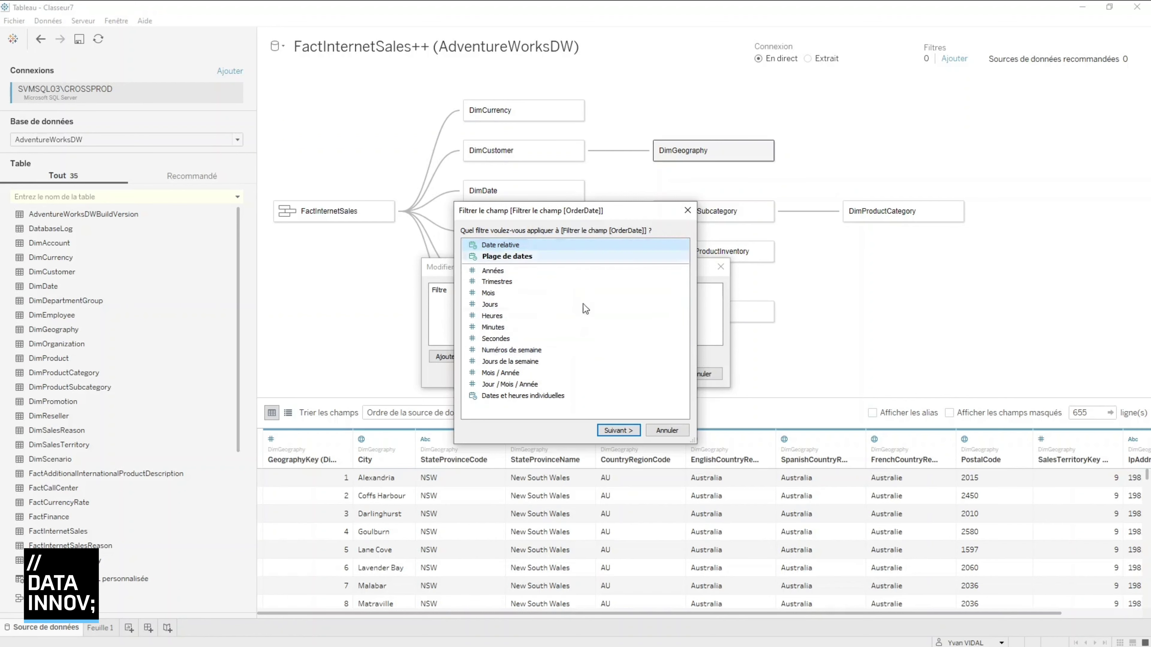
{"action": "left_click", "coordinate": [624, 430]}
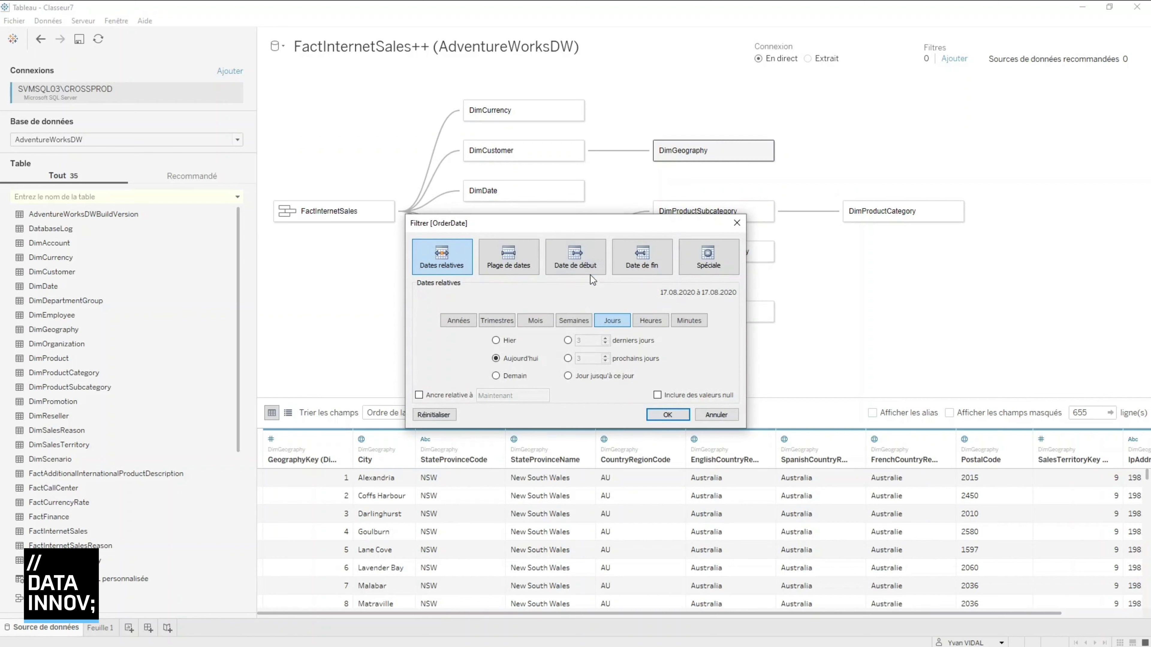
Step: Try a starting-date filter on OrderDate from 01.08.2012 and discard the data source filter changes
{"action": "left_click", "coordinate": [592, 266]}
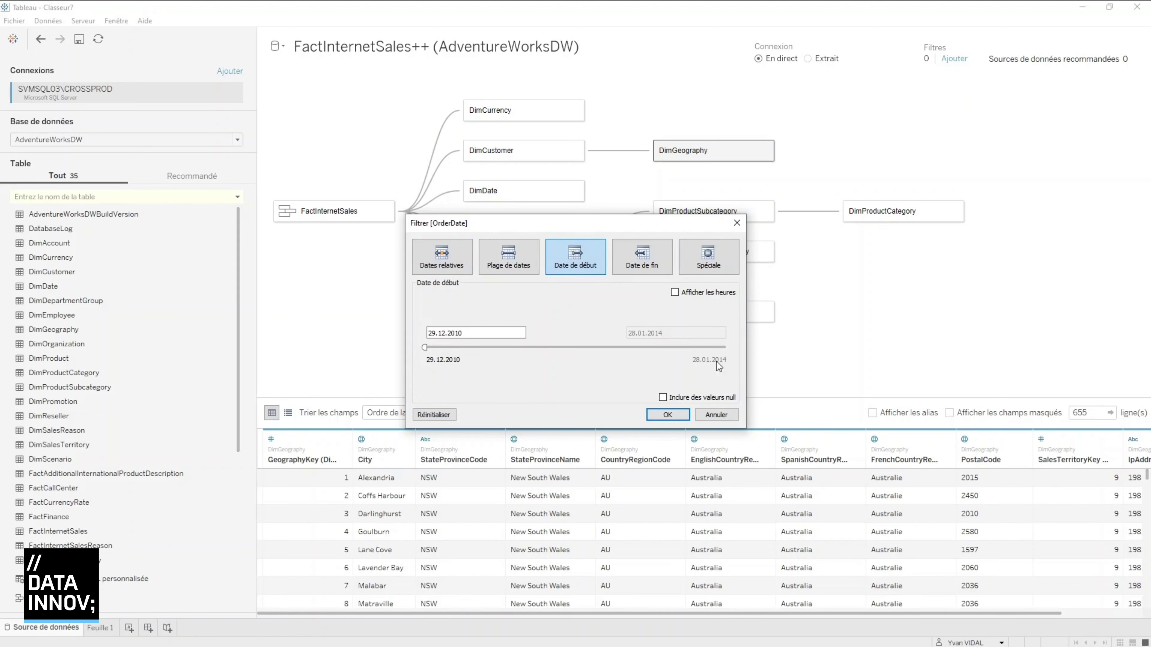
{"action": "left_click_drag", "start_coordinate": [426, 348], "coordinate": [572, 349]}
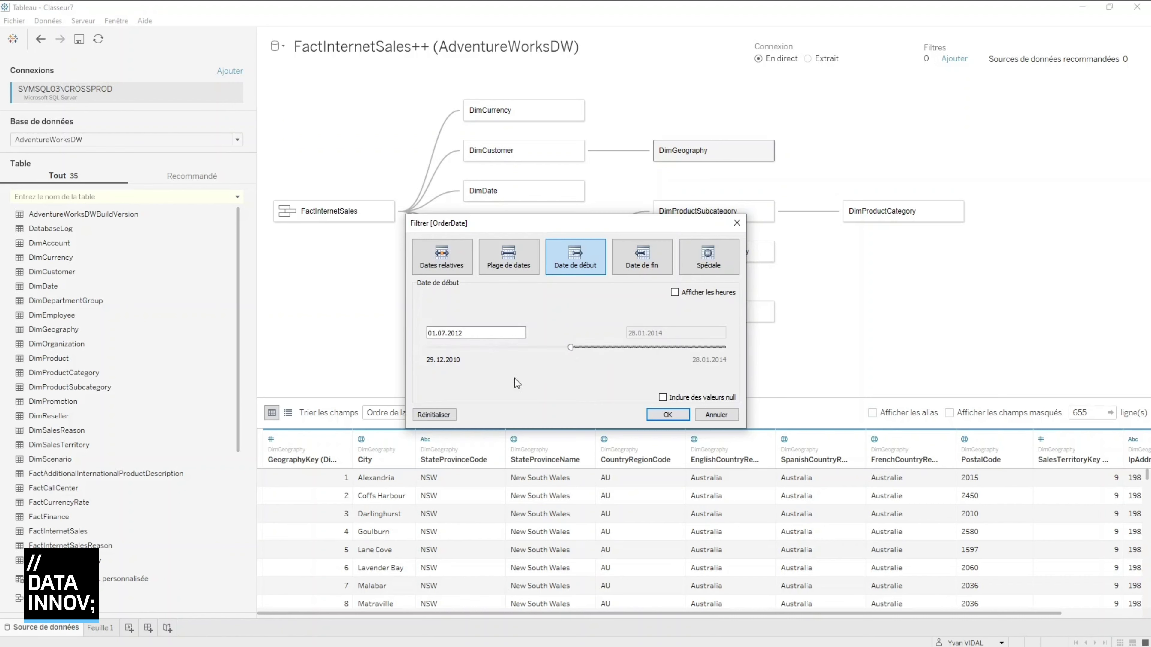
{"action": "left_click", "coordinate": [499, 337]}
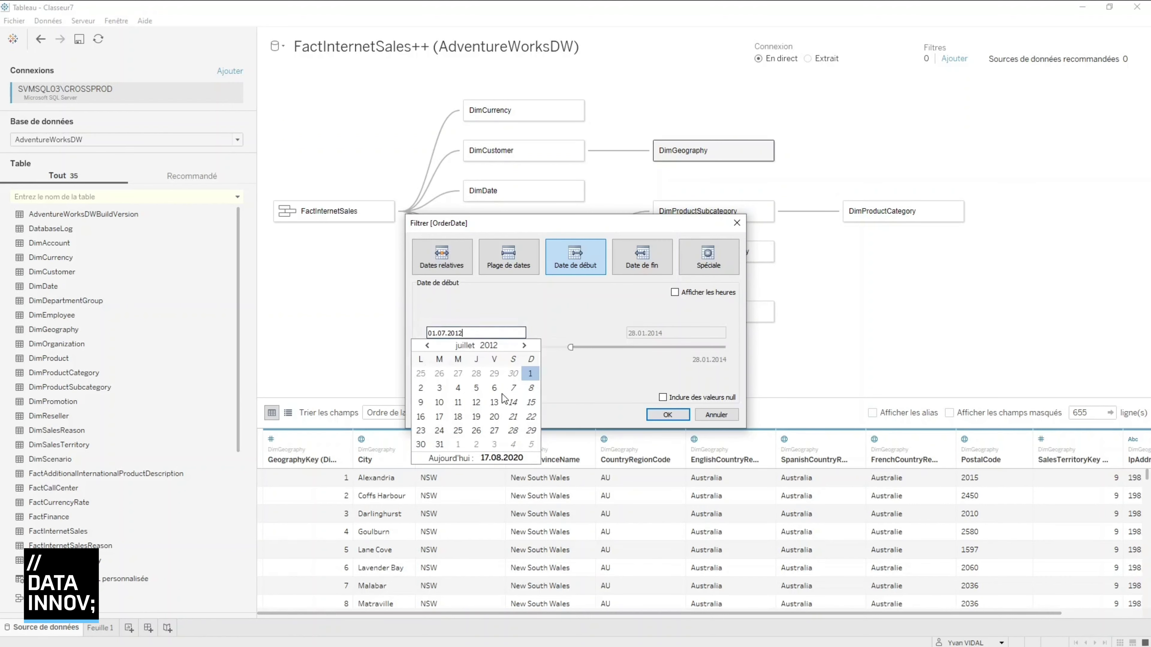
{"action": "left_click", "coordinate": [524, 346]}
{"action": "left_click", "coordinate": [458, 373]}
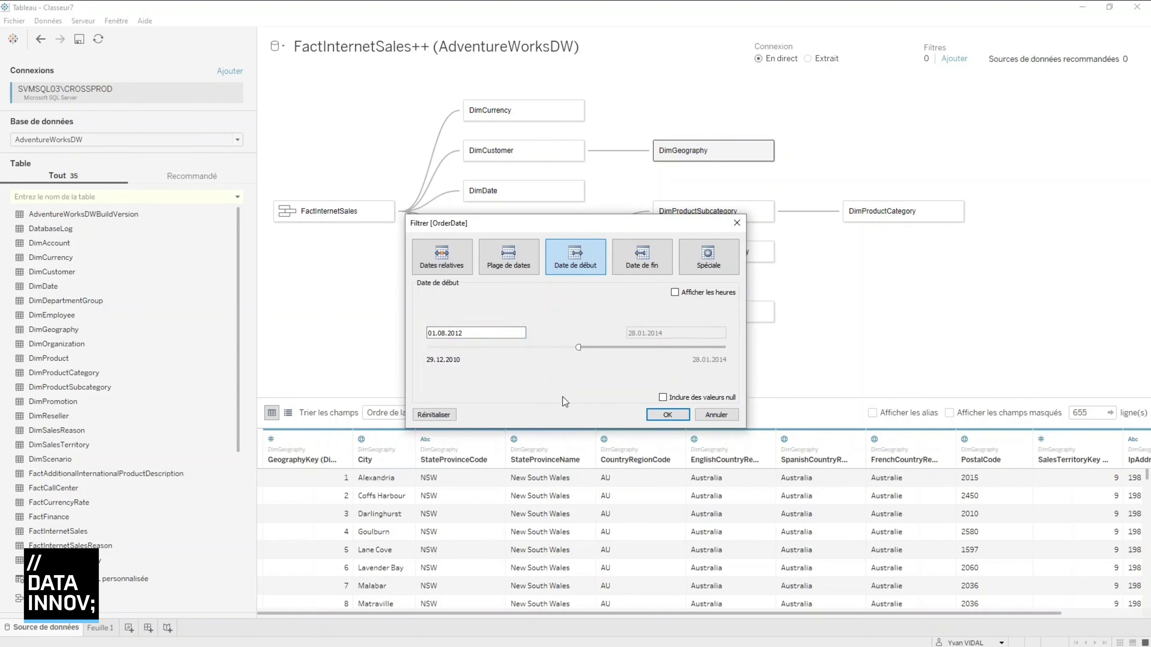
{"action": "left_click", "coordinate": [668, 415]}
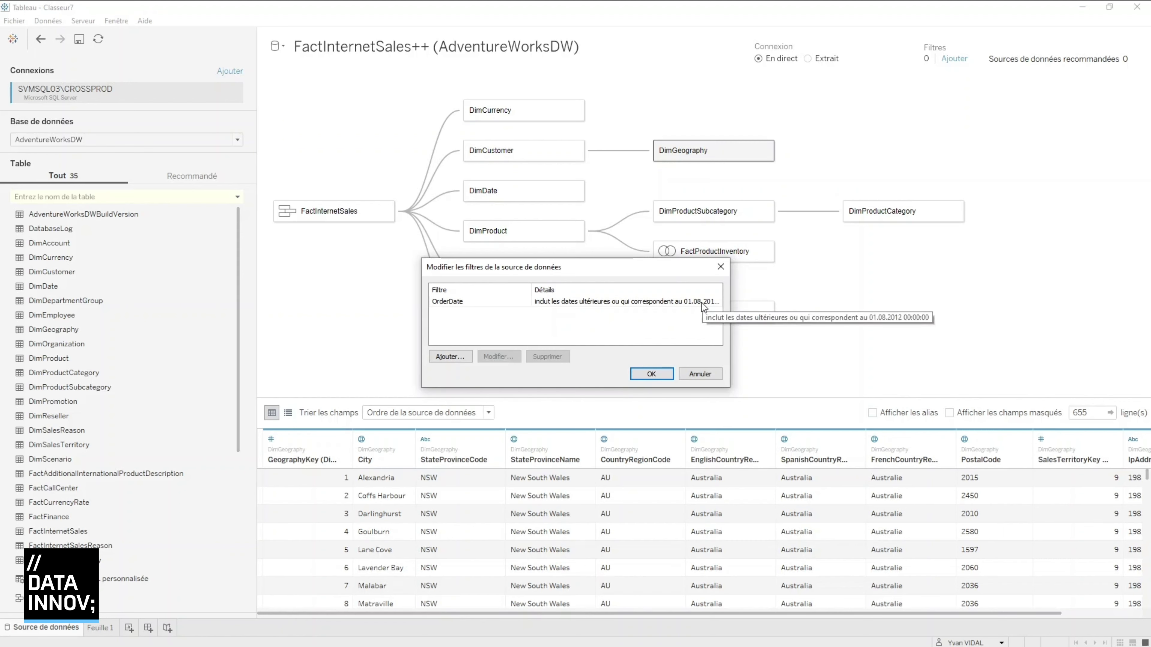
{"action": "left_click", "coordinate": [700, 374]}
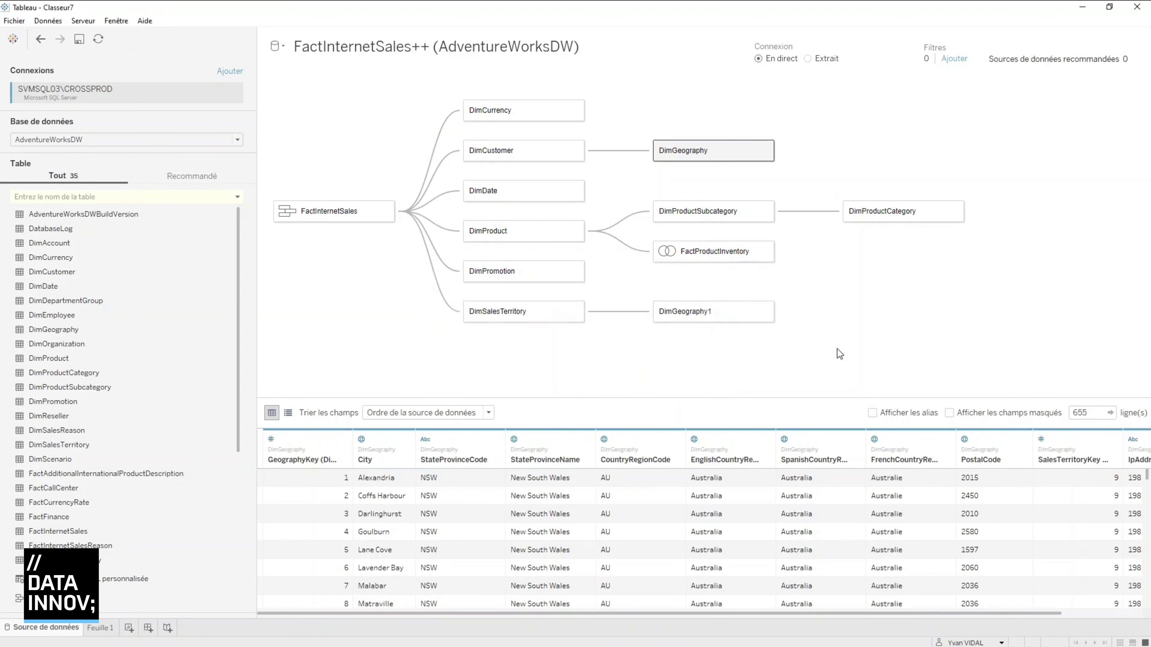